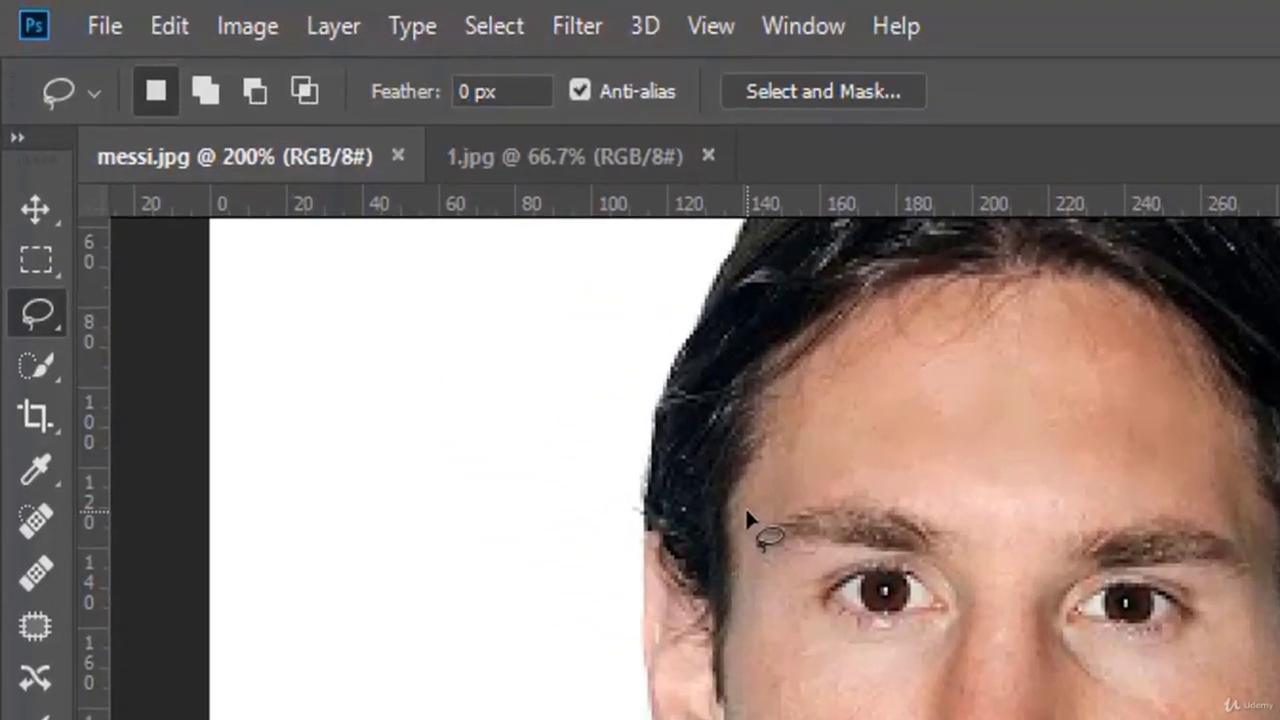
Step: Lasso the face in messi.jpg from the temple across the forehead, down the cheek to the chin
{"action": "mouse_move", "coordinate": [745, 506]}
{"action": "left_mouse_down"}
{"action": "mouse_move", "coordinate": [790, 443]}
{"action": "mouse_move", "coordinate": [975, 380]}
{"action": "mouse_move", "coordinate": [1199, 430]}
{"action": "mouse_move", "coordinate": [1257, 505]}
{"action": "mouse_move", "coordinate": [1271, 719]}
{"action": "left_mouse_up"}
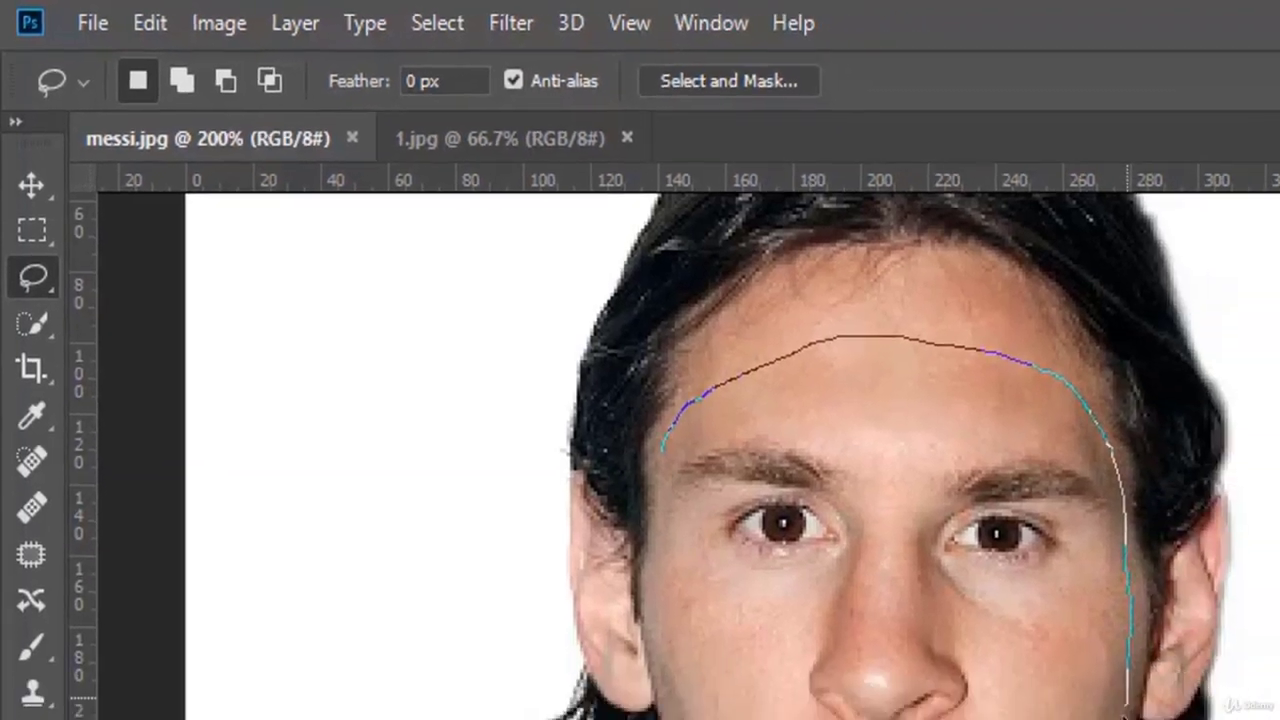
{"action": "left_click_drag", "start_coordinate": [1127, 719], "coordinate": [1054, 719]}
{"action": "mouse_move", "coordinate": [684, 562]}
{"action": "left_mouse_down"}
{"action": "mouse_move", "coordinate": [648, 618]}
{"action": "mouse_move", "coordinate": [604, 628]}
{"action": "mouse_move", "coordinate": [557, 624]}
{"action": "mouse_move", "coordinate": [512, 592]}
{"action": "mouse_move", "coordinate": [447, 462]}
{"action": "mouse_move", "coordinate": [431, 291]}
{"action": "left_mouse_up"}
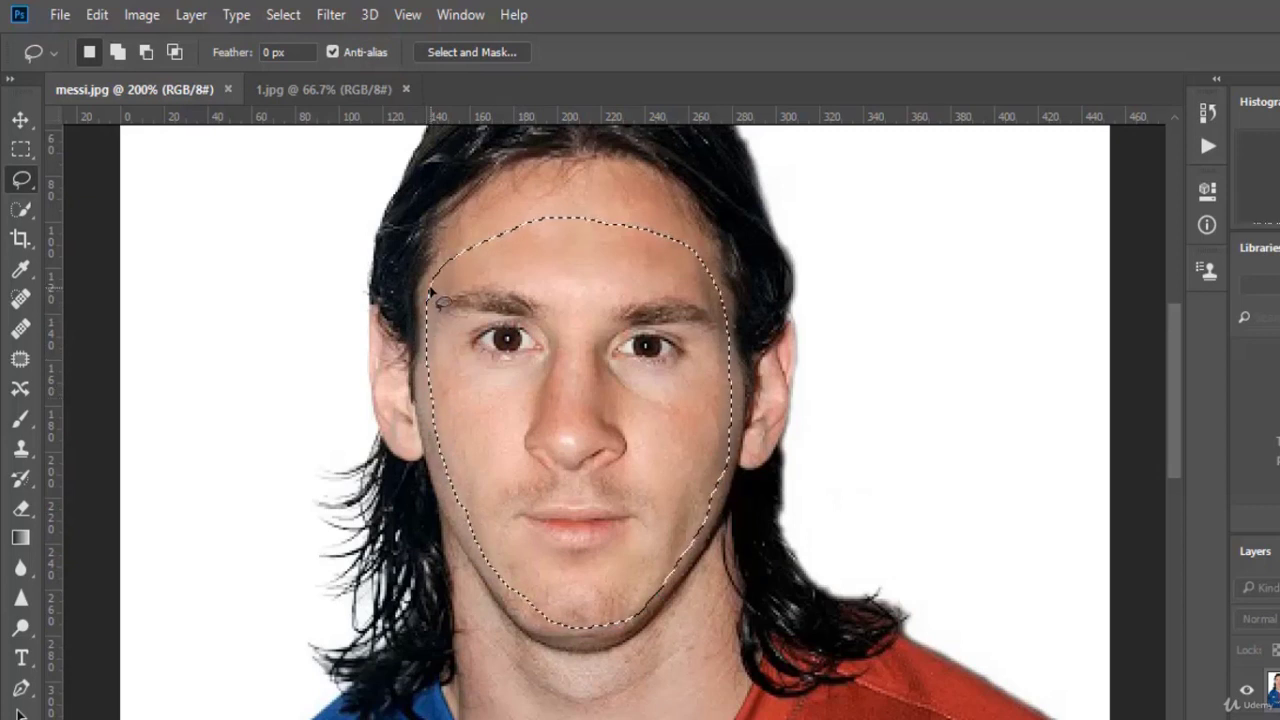
Step: Paste the face into 1.jpg and scale it to about 167% over the young man's face
{"action": "left_click", "coordinate": [295, 84]}
{"action": "key", "text": "ctrl+v"}
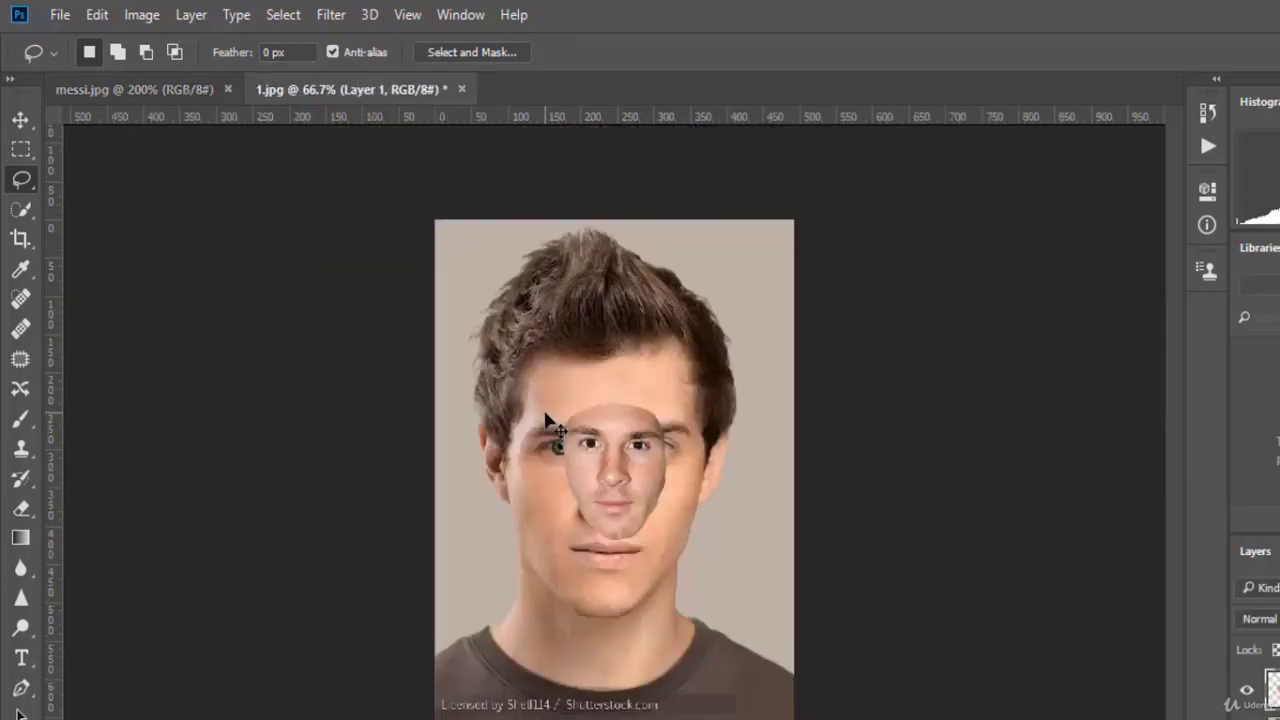
{"action": "key", "text": "ctrl+t"}
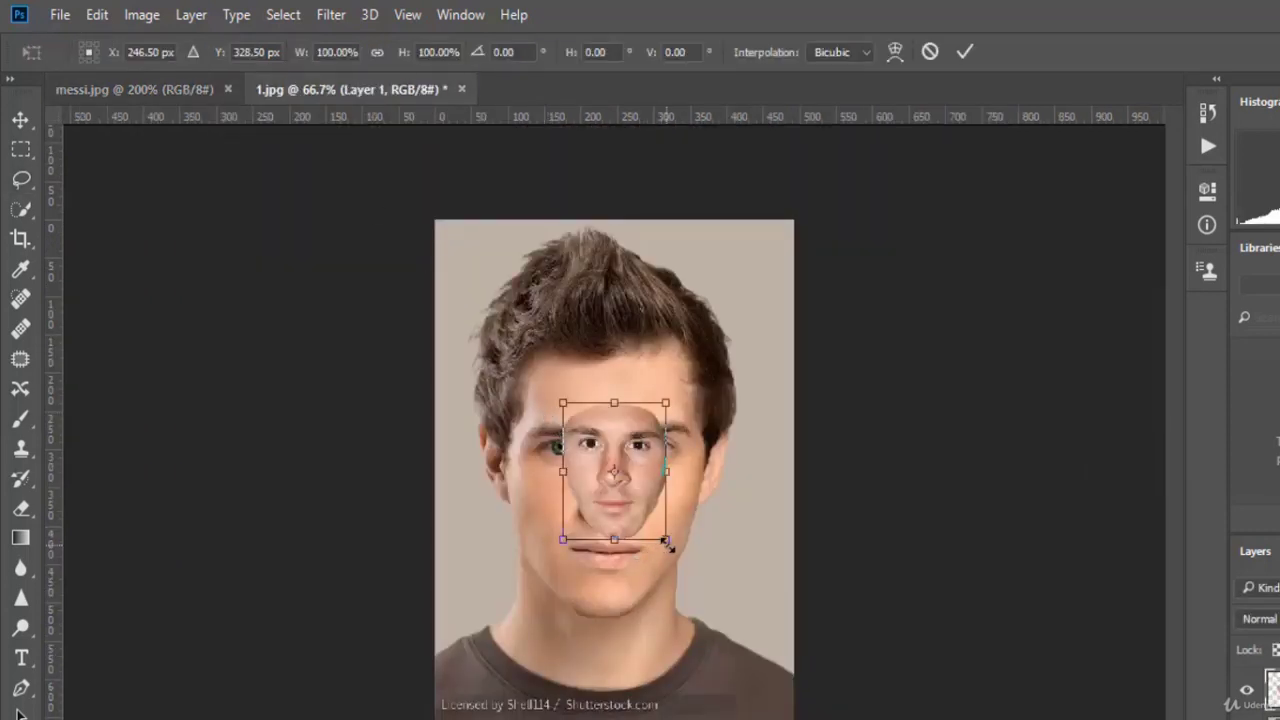
{"action": "left_click_drag", "start_coordinate": [668, 543], "coordinate": [644, 552]}
{"action": "key", "text": "ctrl+plus"}
{"action": "key", "text": "ctrl+plus"}
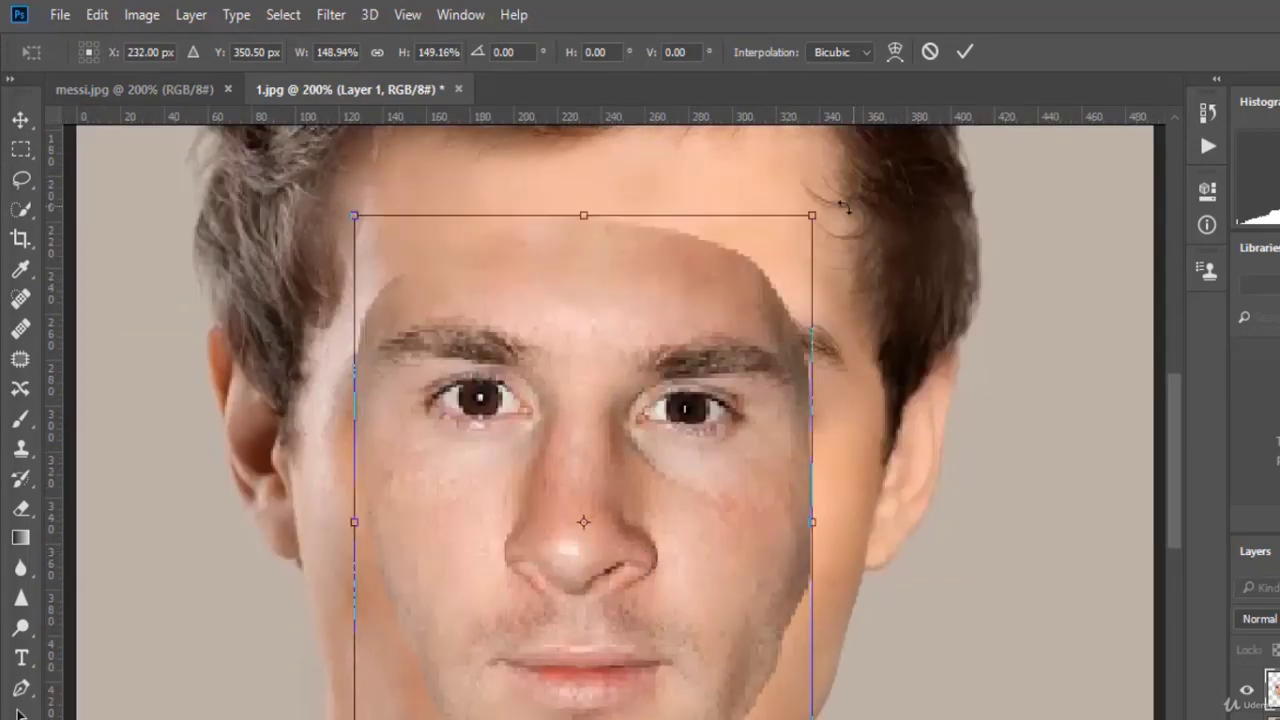
{"action": "left_click_drag", "start_coordinate": [812, 215], "coordinate": [872, 137]}
{"action": "left_click_drag", "start_coordinate": [768, 315], "coordinate": [743, 333]}
{"action": "key", "text": "Right"}
{"action": "key", "text": "Right"}
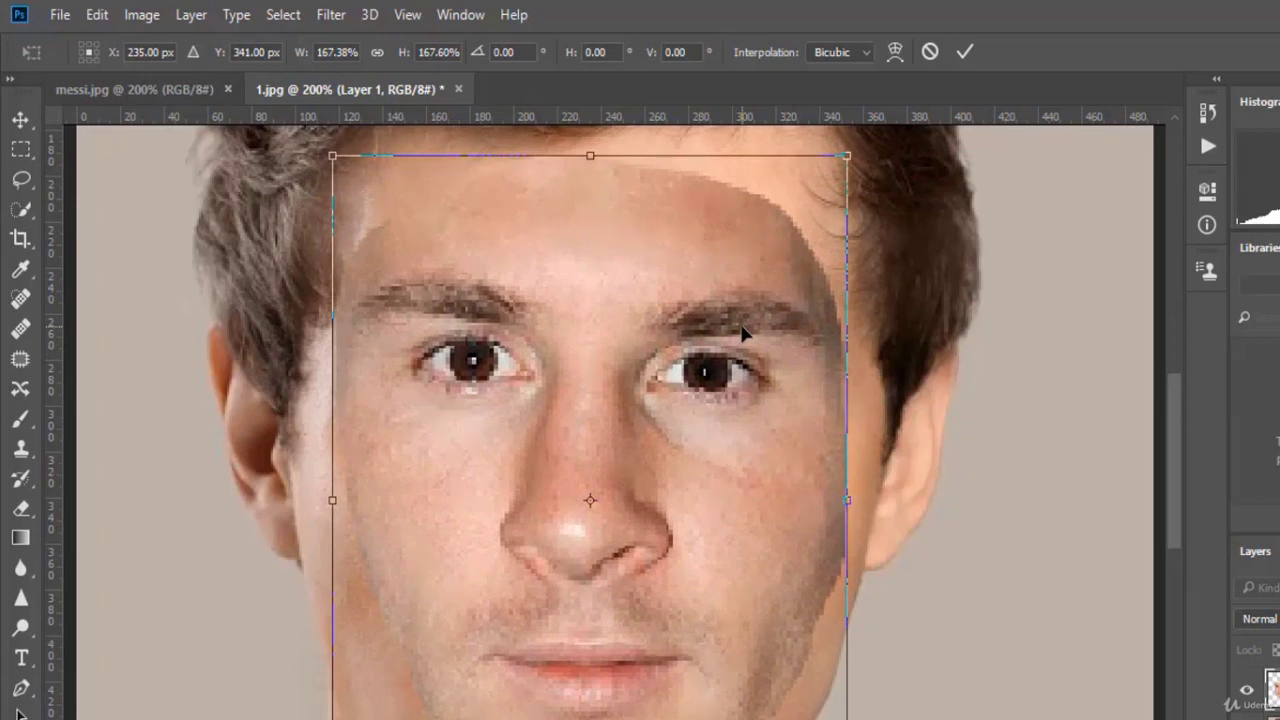
{"action": "scroll", "coordinate": [743, 334], "scroll_direction": "down", "scroll_amount": 1}
{"action": "key", "text": "Return"}
{"action": "key", "text": "l"}
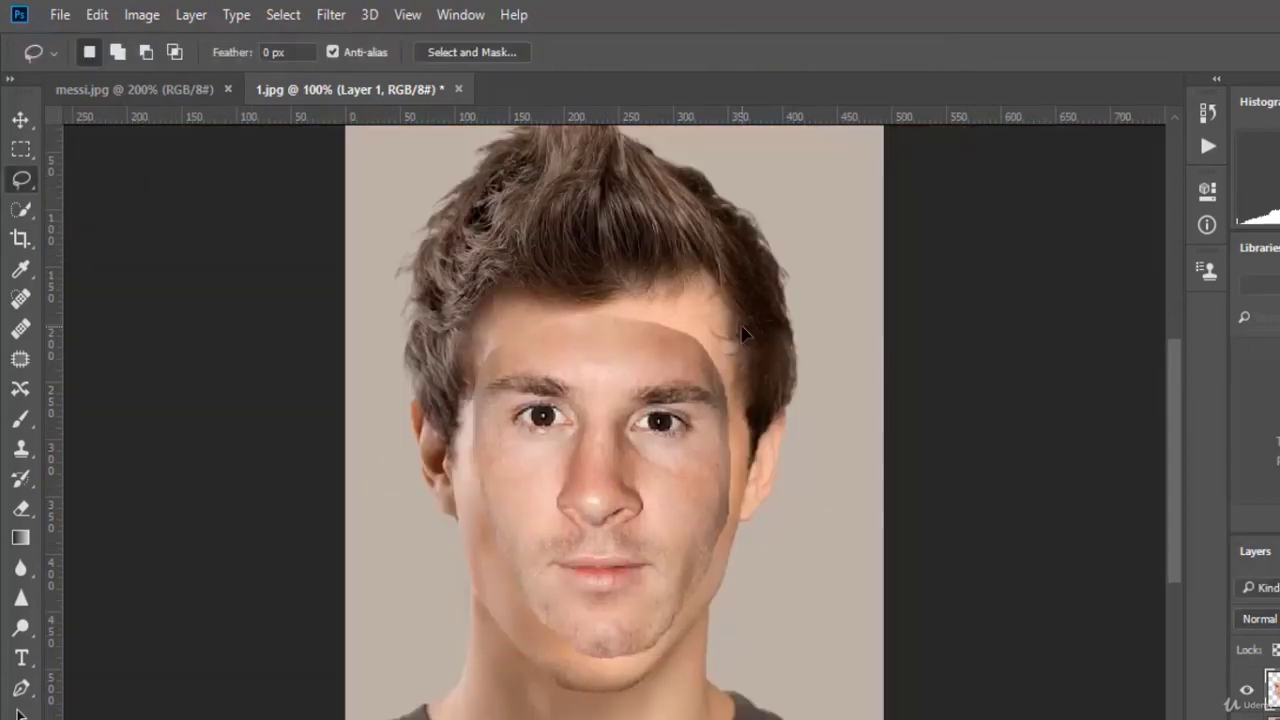
{"action": "scroll", "coordinate": [743, 334], "scroll_direction": "down", "scroll_amount": 1}
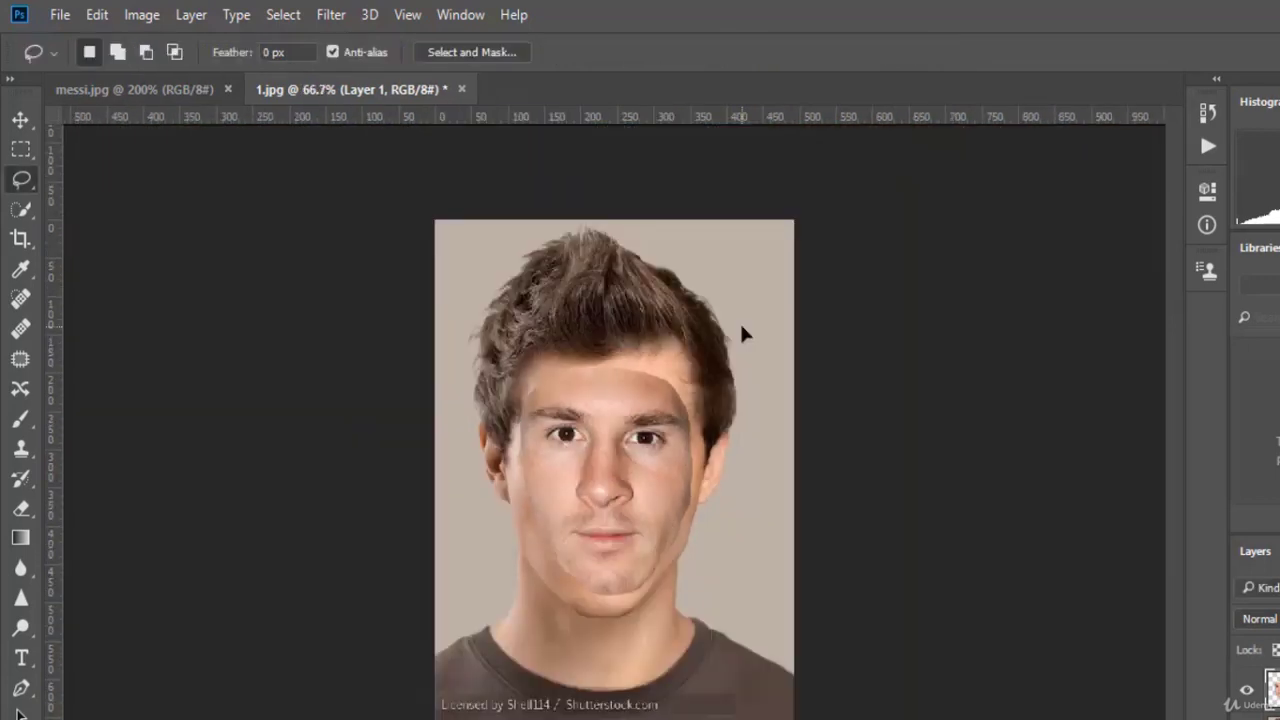
Step: Scale the pasted face up slightly to about 103%
{"action": "left_click", "coordinate": [20, 121]}
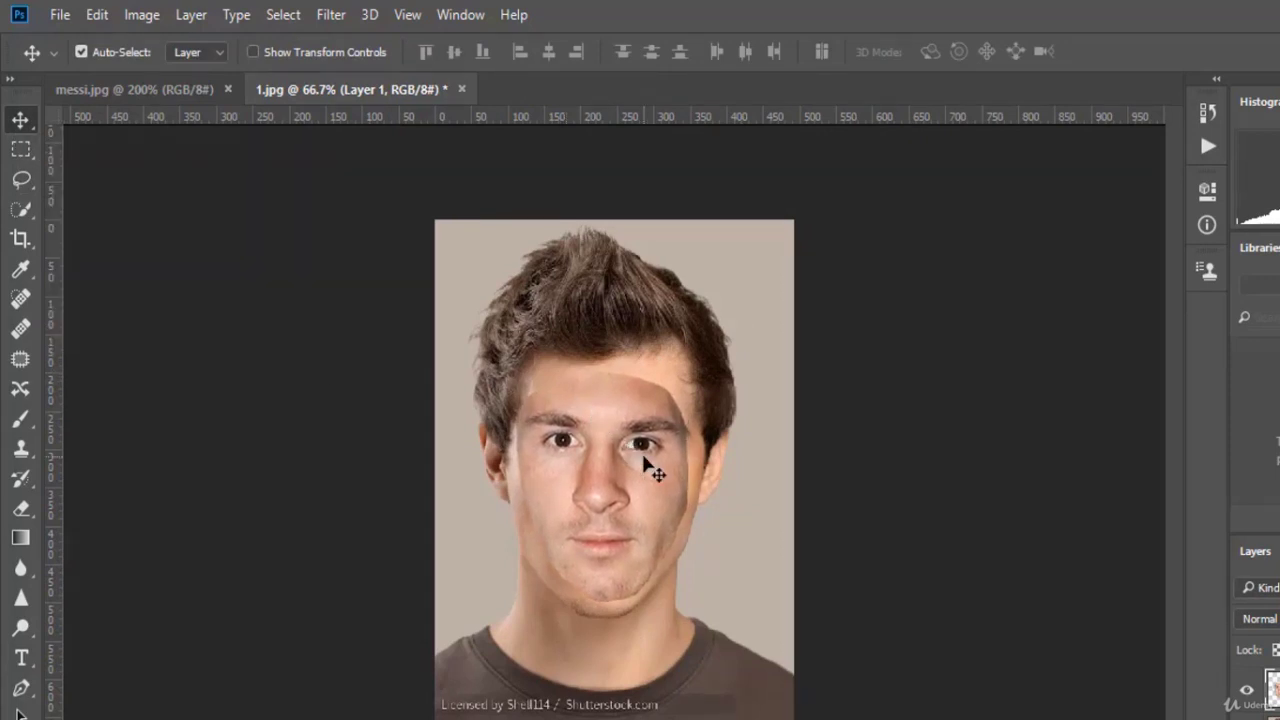
{"action": "key", "text": "ctrl"}
{"action": "key", "text": "ctrl+t"}
{"action": "left_click_drag", "start_coordinate": [690, 601], "coordinate": [692, 606]}
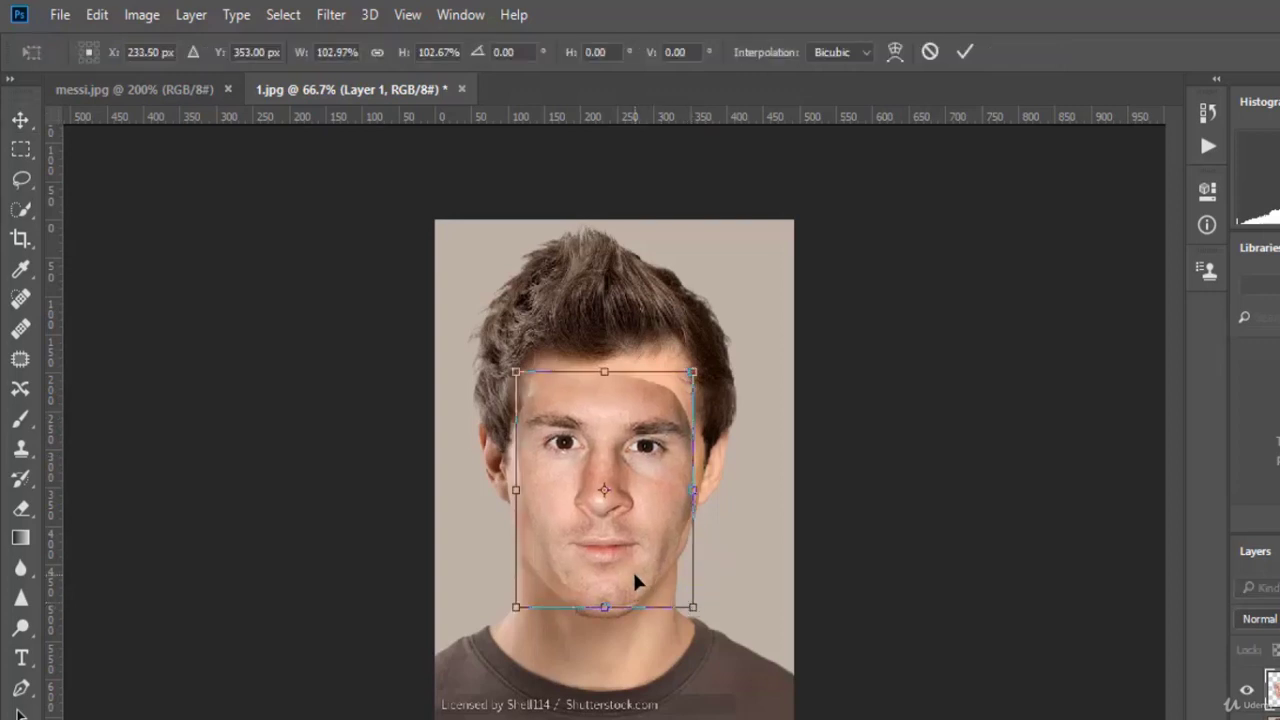
{"action": "key", "text": "Return"}
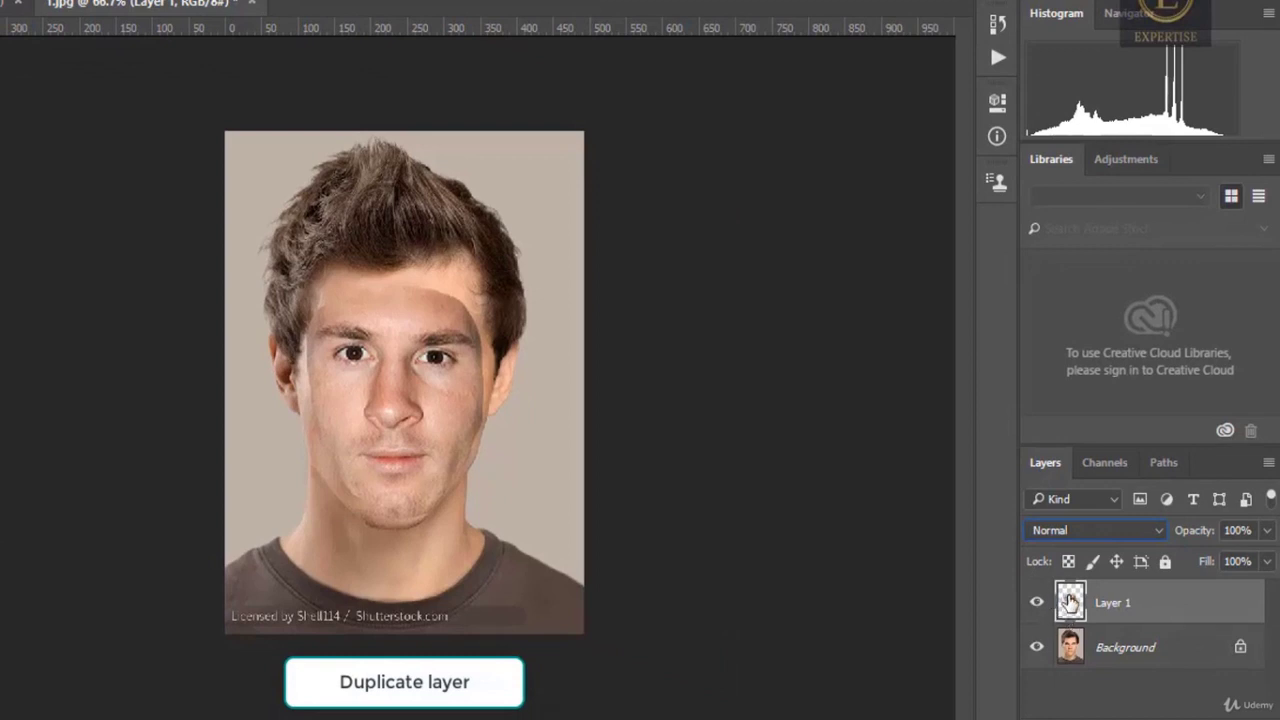
Step: Duplicate Layer 1, hide the copy, and make Layer 1 active again
{"action": "key", "text": "ctrl+j"}
{"action": "left_click", "coordinate": [1037, 602]}
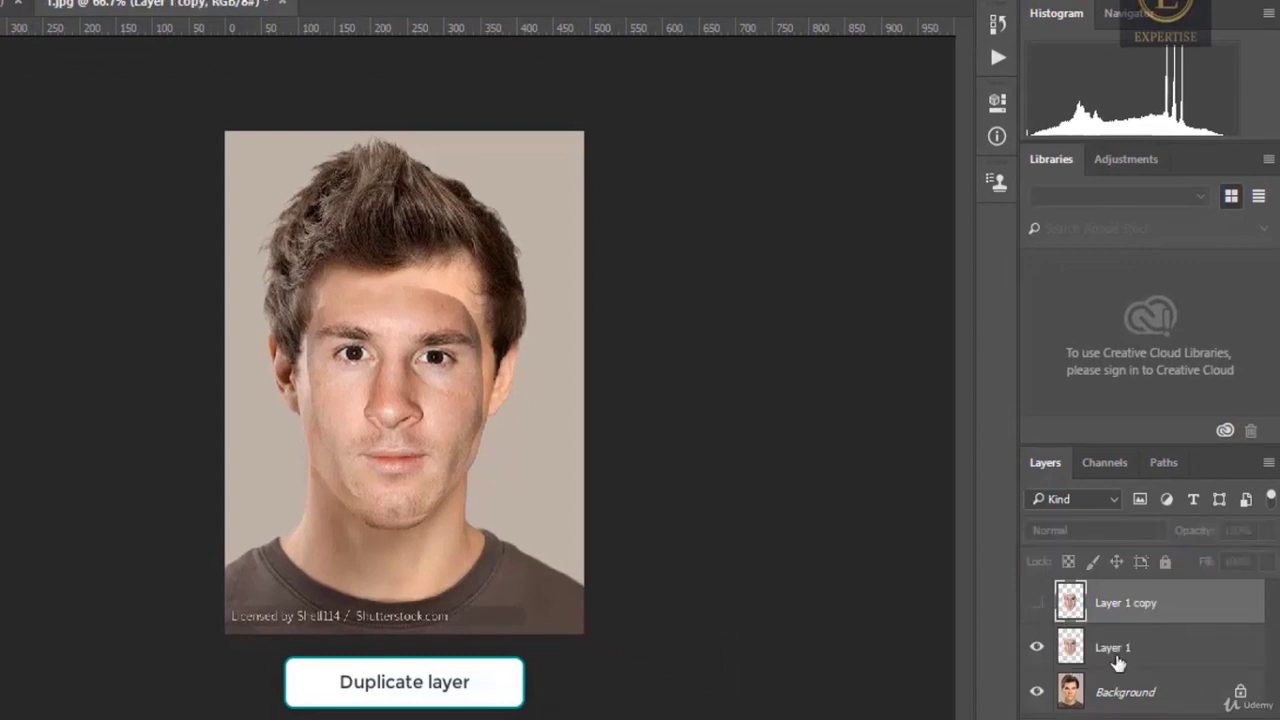
{"action": "left_click", "coordinate": [1150, 652]}
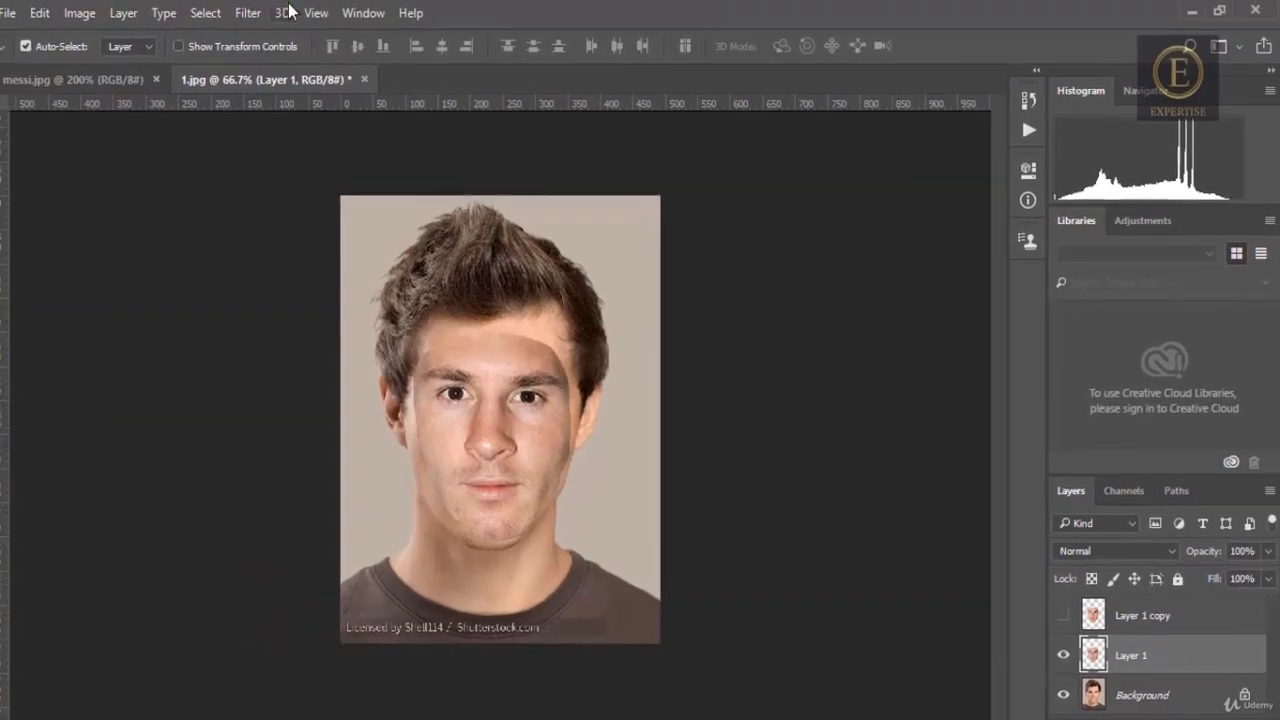
{"action": "left_click", "coordinate": [259, 13]}
Step: Apply an 8.4-pixel Gaussian Blur to Layer 1 and unlock the Background layer
{"action": "mouse_move", "coordinate": [367, 240]}
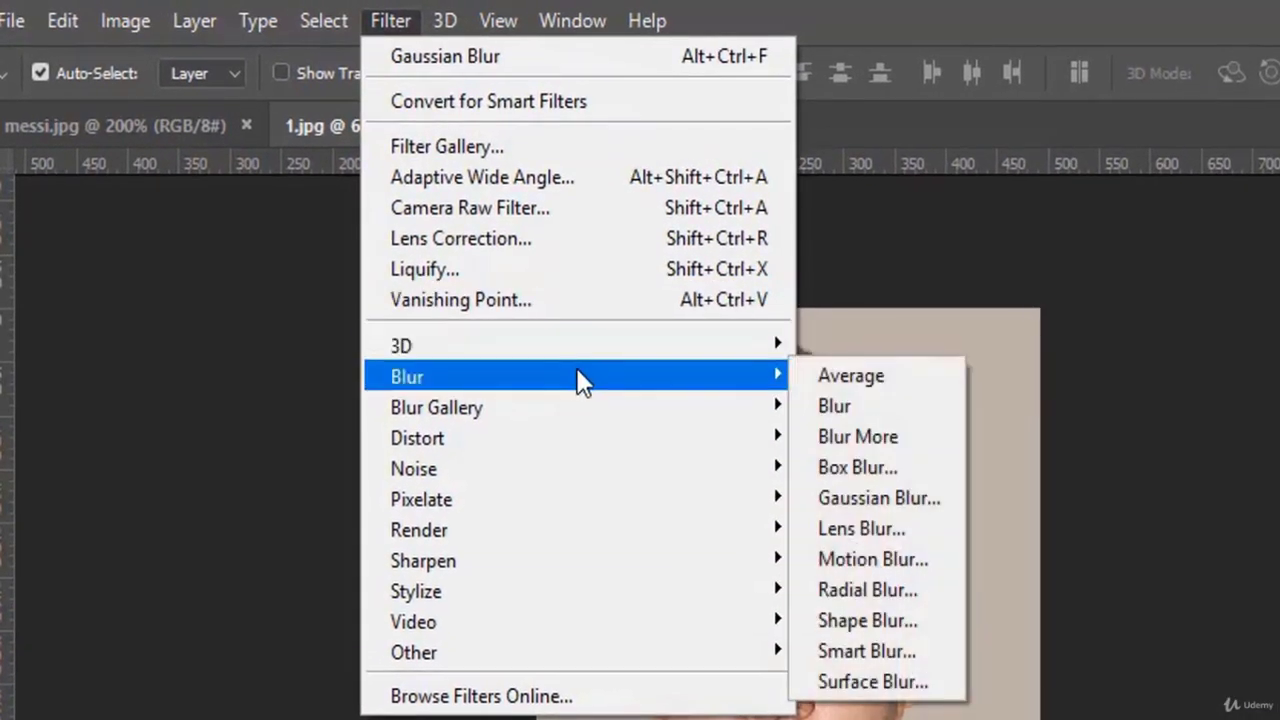
{"action": "left_click", "coordinate": [893, 498]}
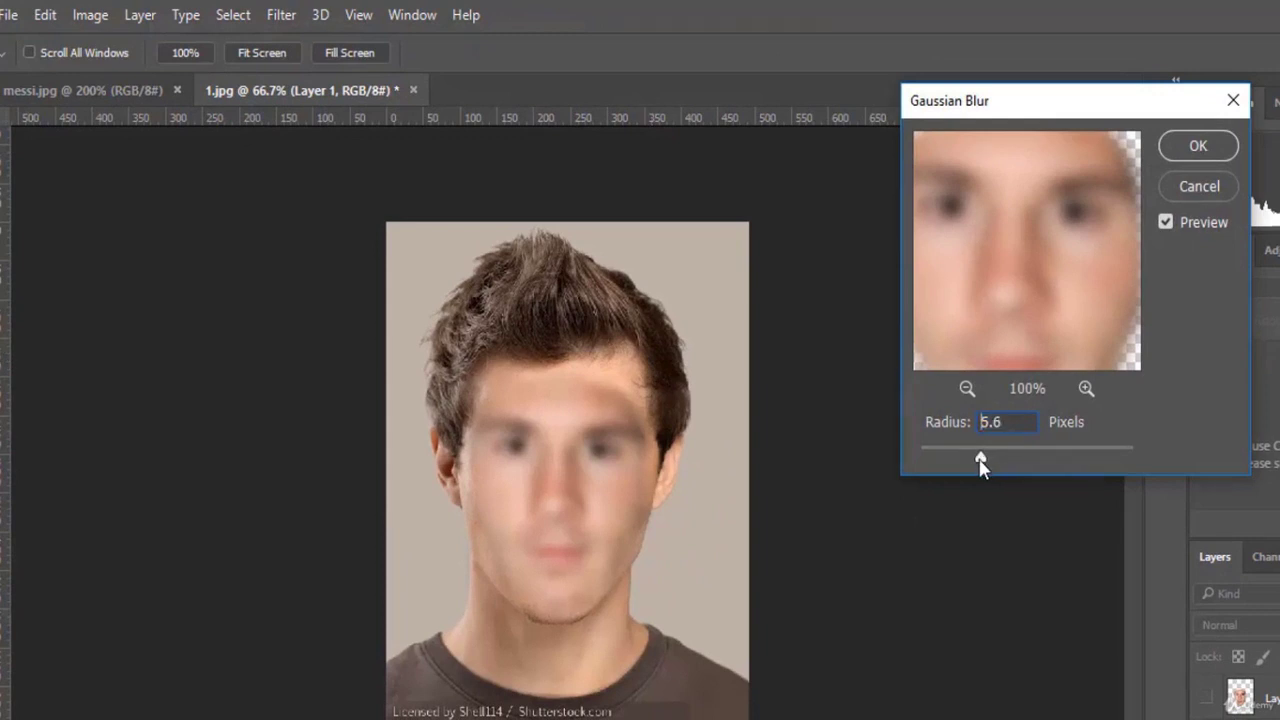
{"action": "mouse_move", "coordinate": [980, 460]}
{"action": "left_mouse_down"}
{"action": "mouse_move", "coordinate": [955, 456]}
{"action": "mouse_move", "coordinate": [1016, 452]}
{"action": "mouse_move", "coordinate": [993, 451]}
{"action": "left_mouse_up"}
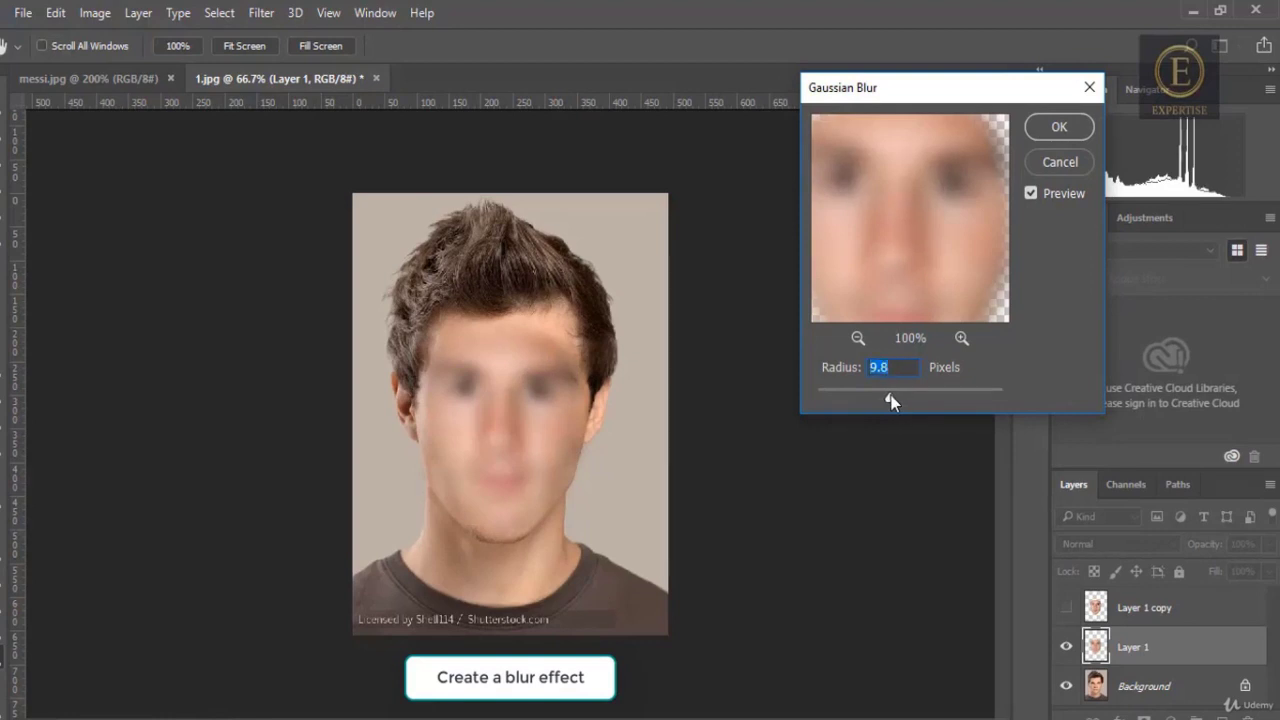
{"action": "mouse_move", "coordinate": [891, 395]}
{"action": "left_mouse_down"}
{"action": "mouse_move", "coordinate": [939, 397]}
{"action": "mouse_move", "coordinate": [882, 390]}
{"action": "left_mouse_up"}
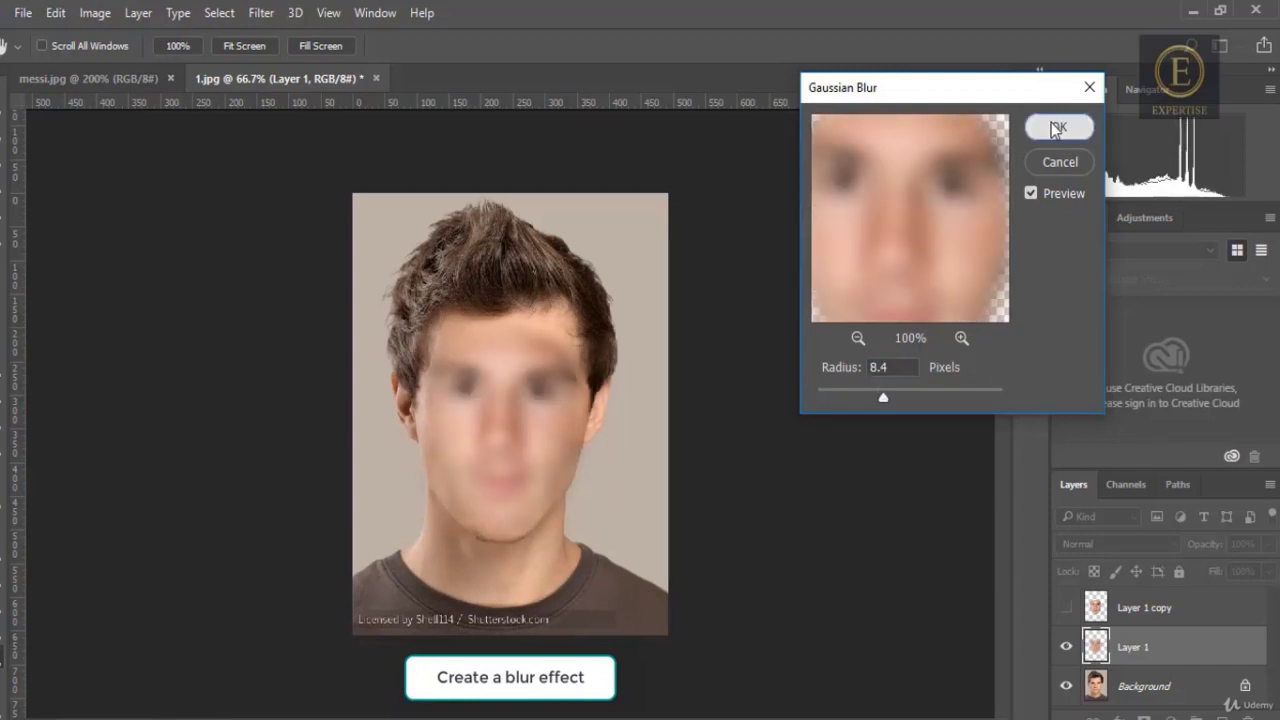
{"action": "left_click", "coordinate": [1057, 125]}
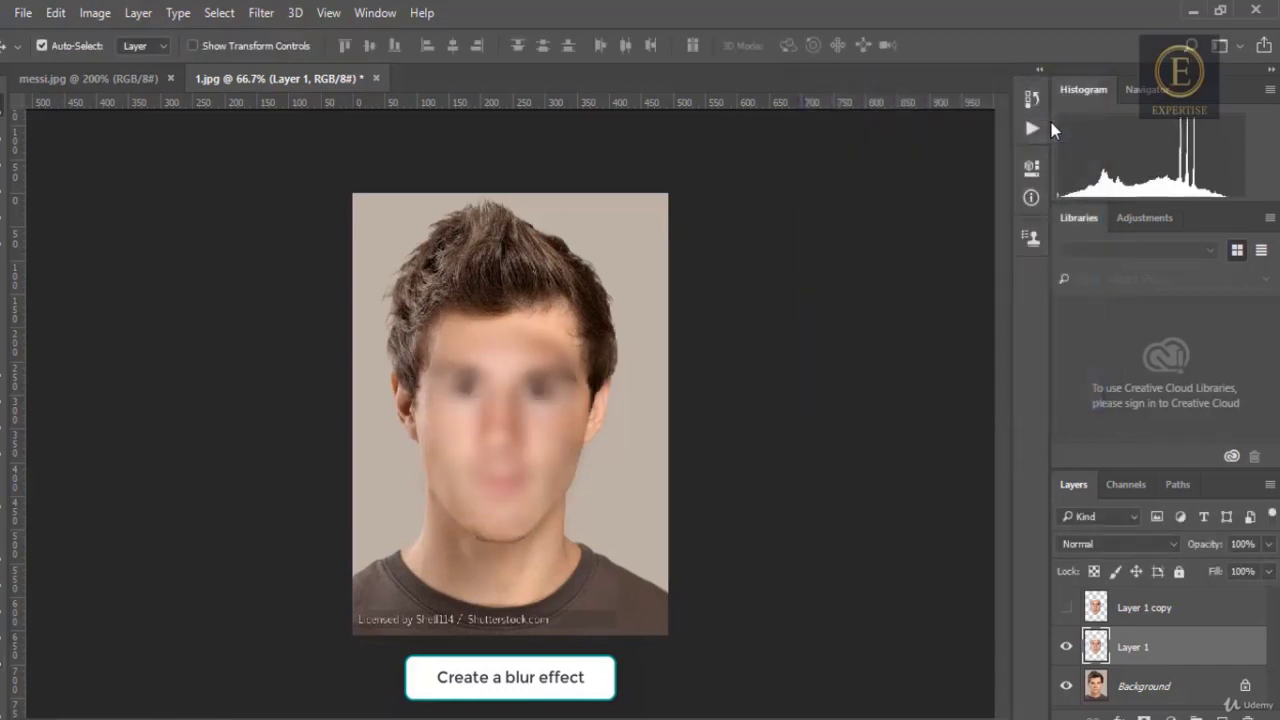
{"action": "left_click", "coordinate": [1245, 686]}
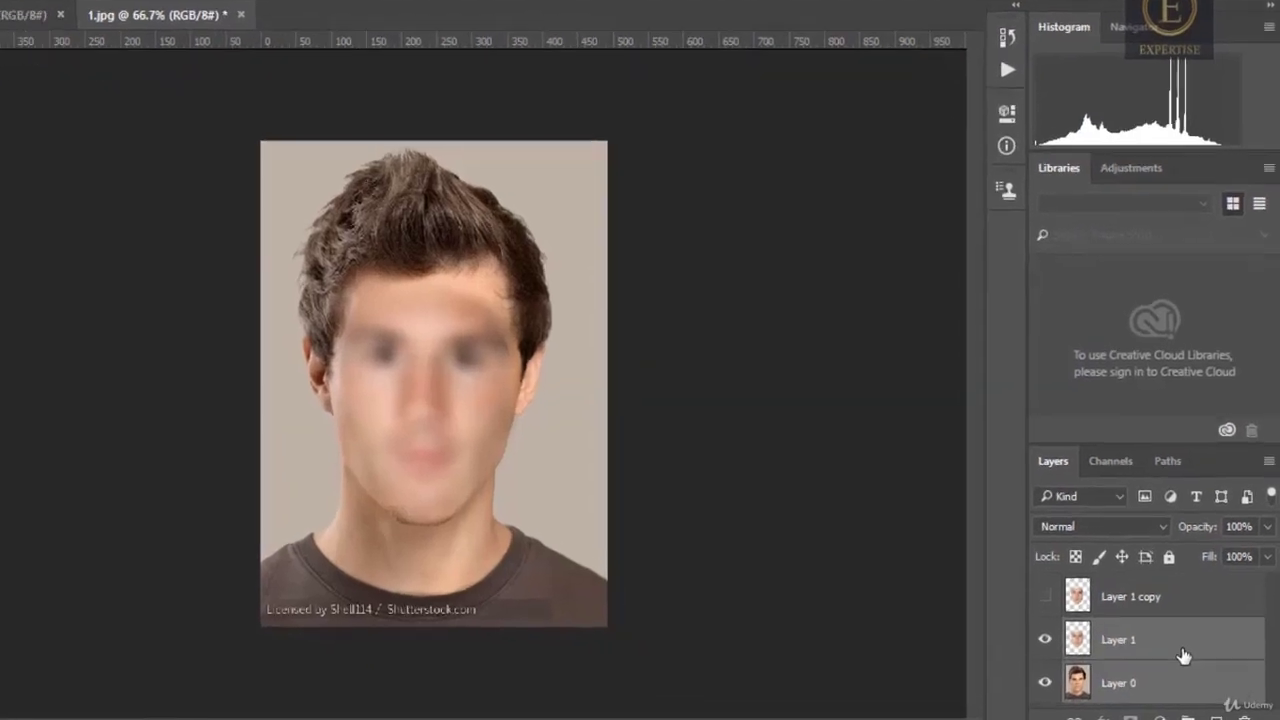
Step: Merge the blurred face layer with the portrait, then show and select Layer 1 copy
{"action": "right_click", "coordinate": [1183, 655]}
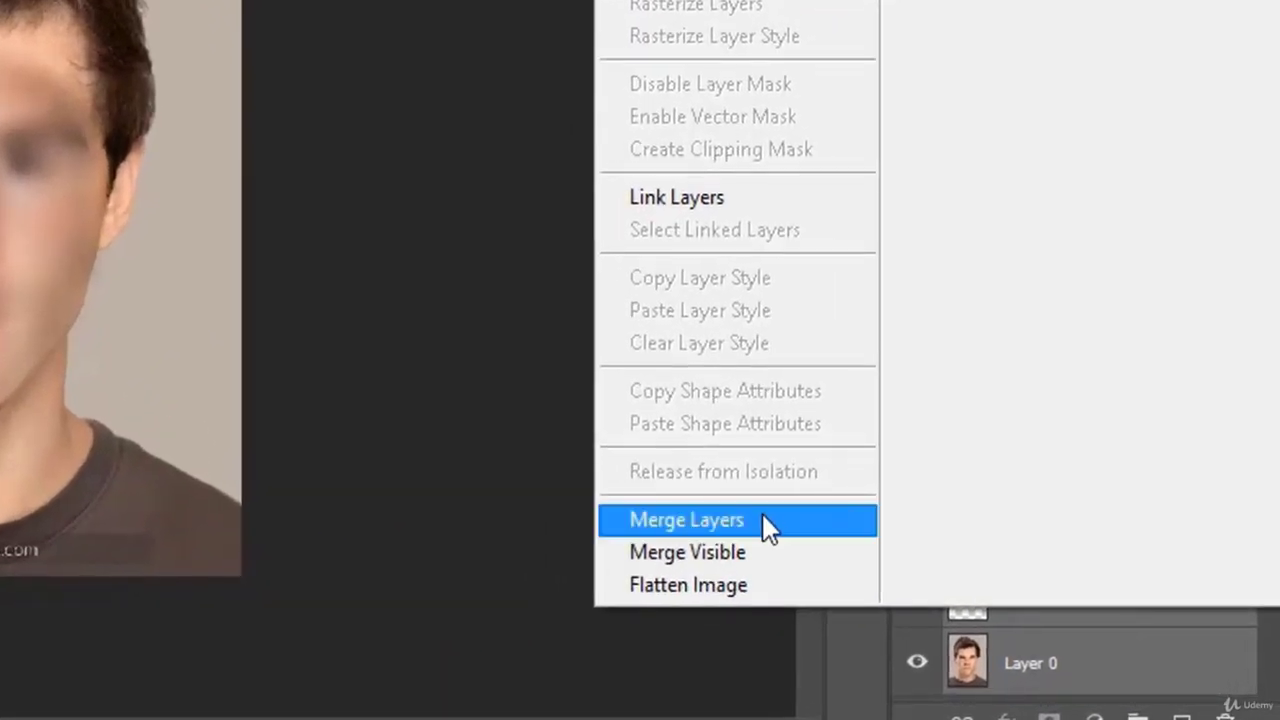
{"action": "left_click", "coordinate": [763, 519]}
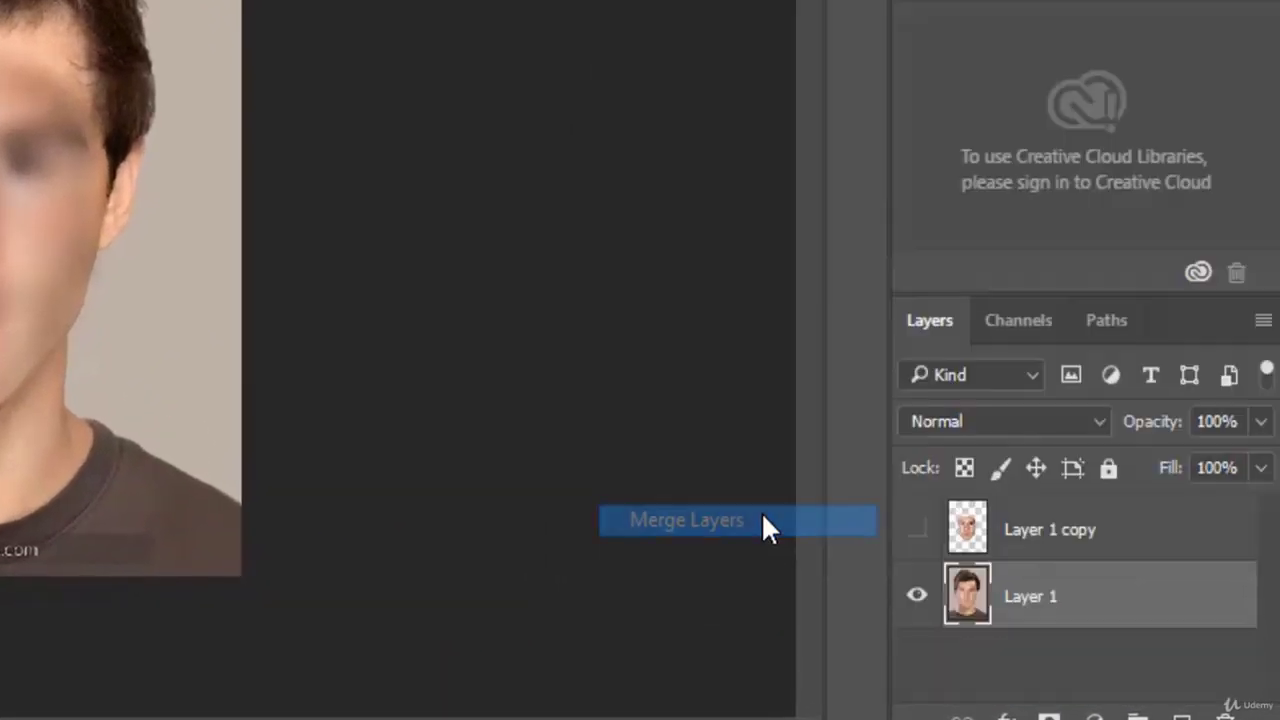
{"action": "left_click", "coordinate": [917, 530]}
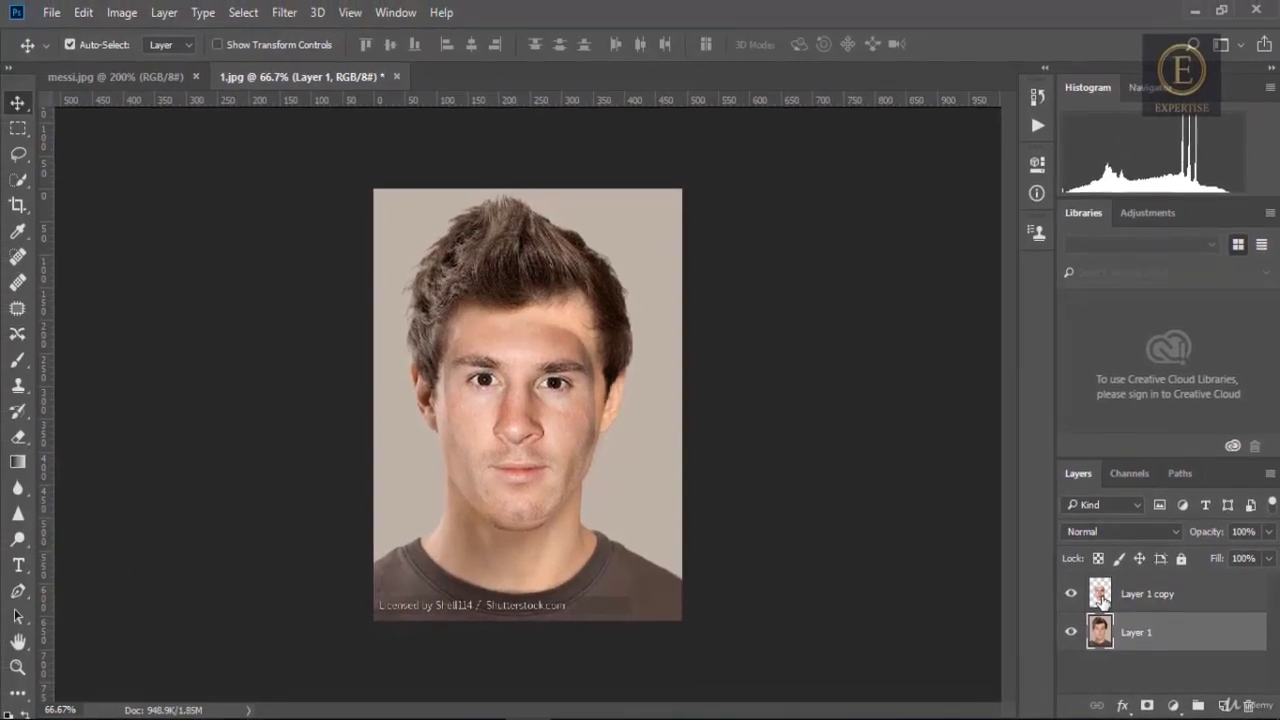
{"action": "left_click", "coordinate": [1100, 596]}
{"action": "left_click", "coordinate": [243, 14]}
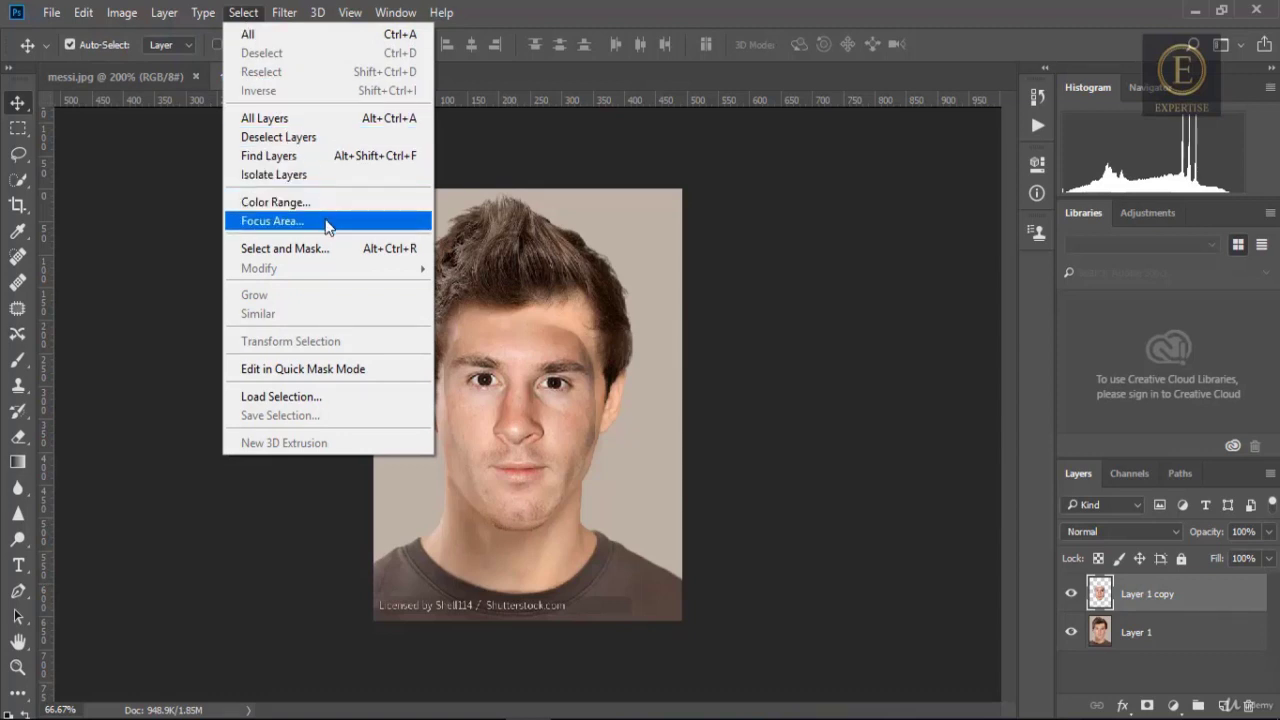
Step: Turn the face selection on Layer 1 copy into a 10 px border selection
{"action": "left_click", "coordinate": [1100, 597]}
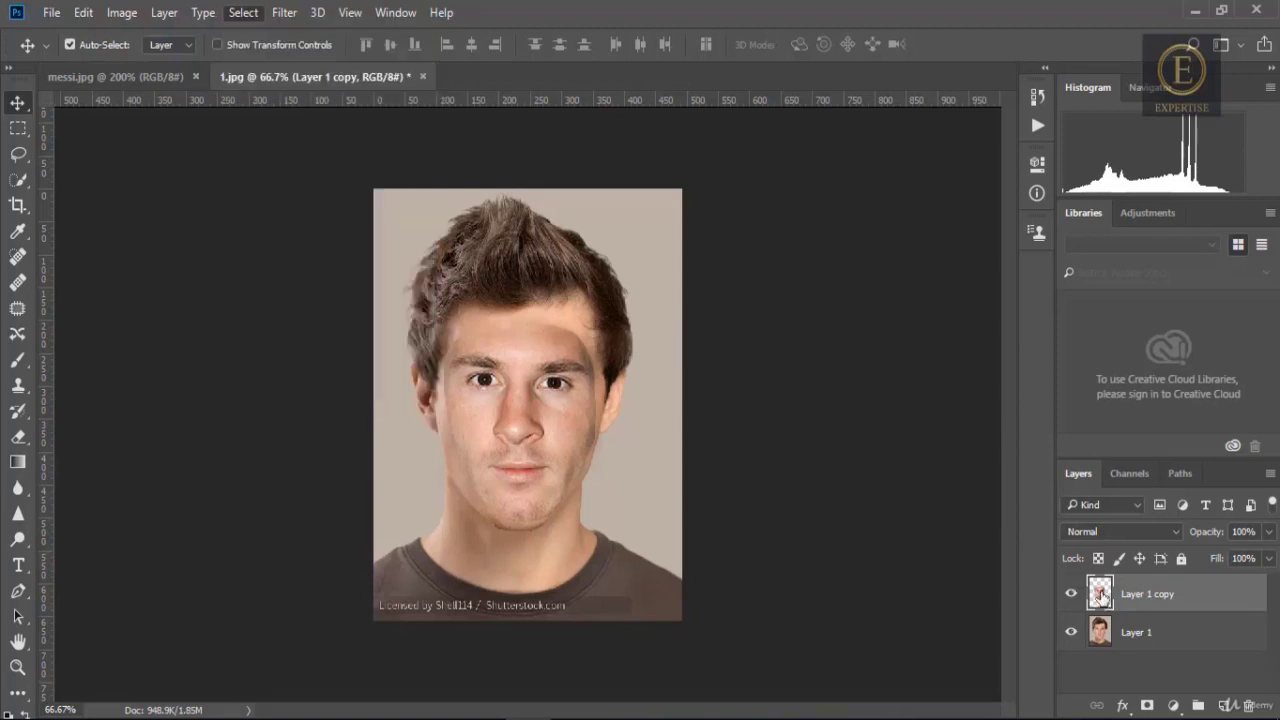
{"action": "left_click", "coordinate": [1100, 597], "text": "ctrl"}
{"action": "left_click", "coordinate": [243, 12]}
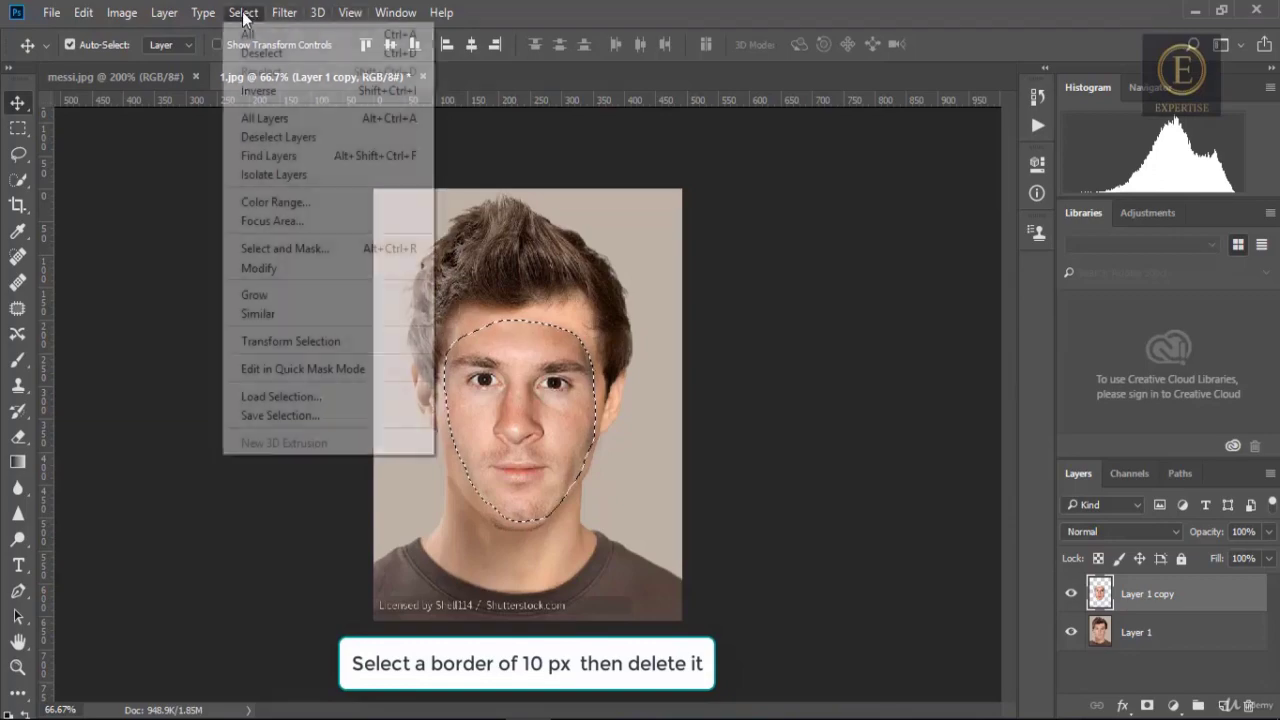
{"action": "mouse_move", "coordinate": [343, 265]}
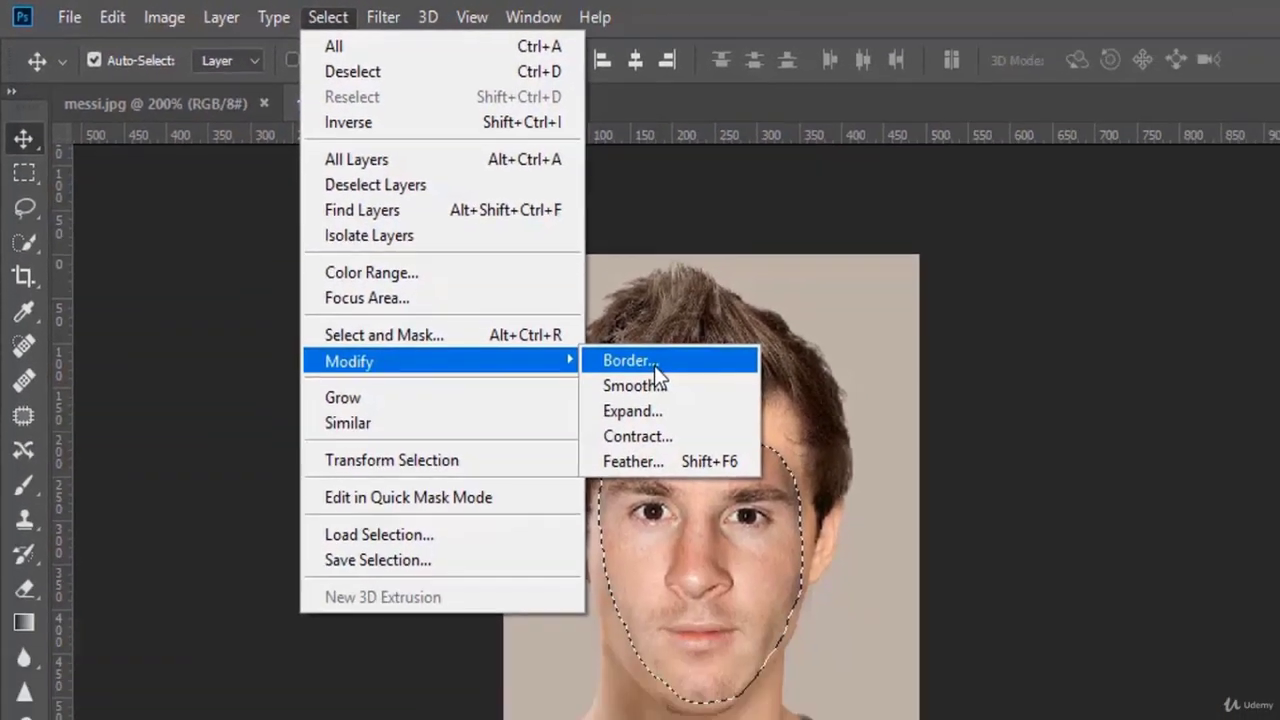
{"action": "left_click", "coordinate": [679, 388]}
{"action": "left_click", "coordinate": [611, 266]}
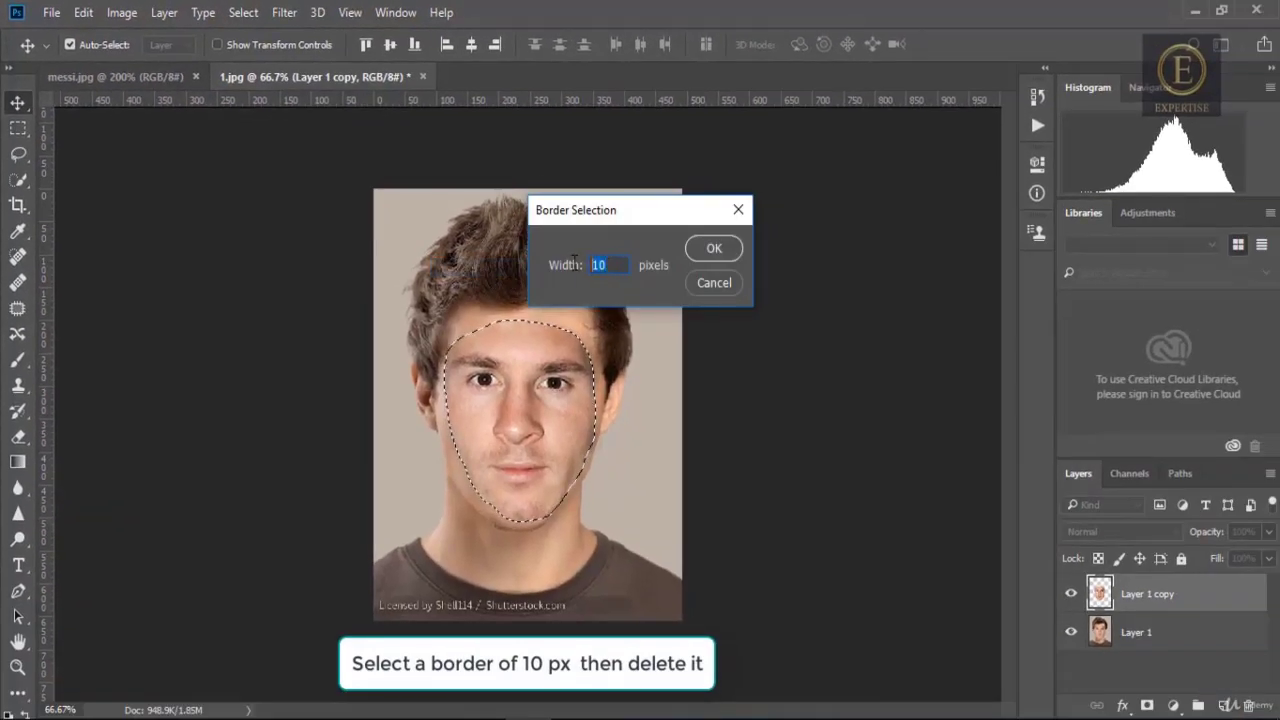
{"action": "left_click", "coordinate": [712, 252]}
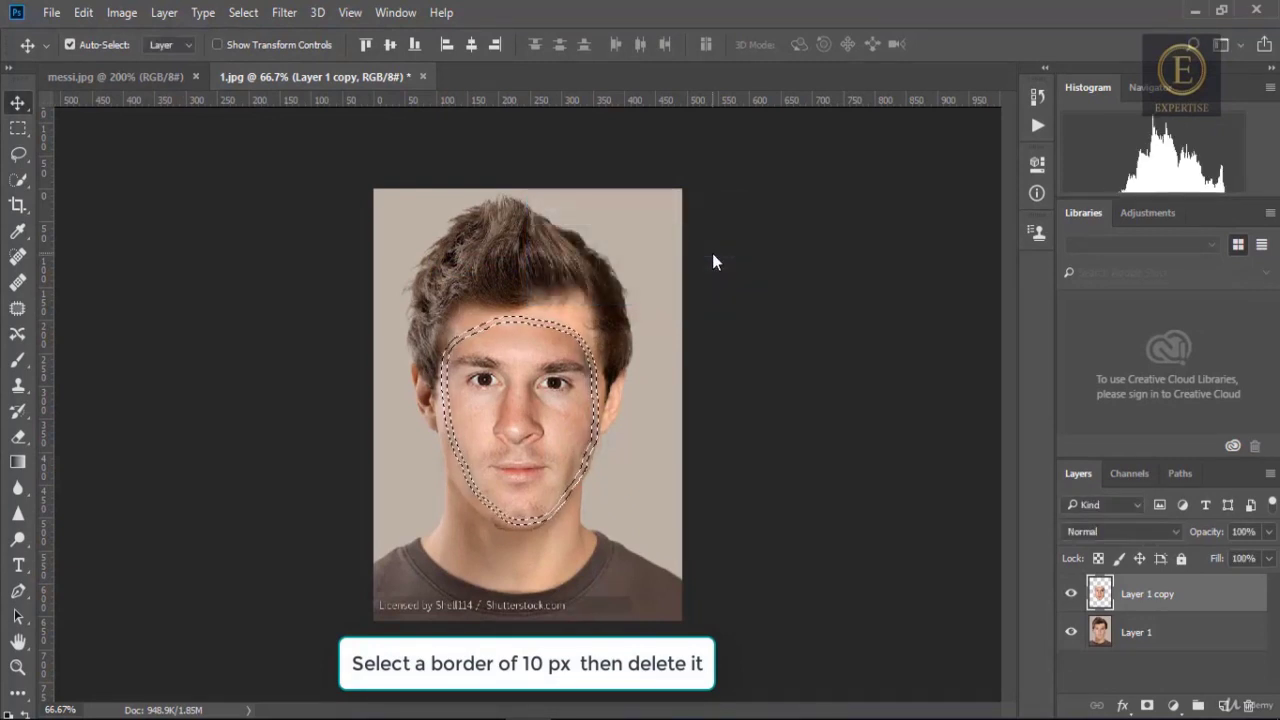
Step: Delete the border band from Layer 1 copy, deselect, and select Layer 1
{"action": "left_click", "coordinate": [18, 128]}
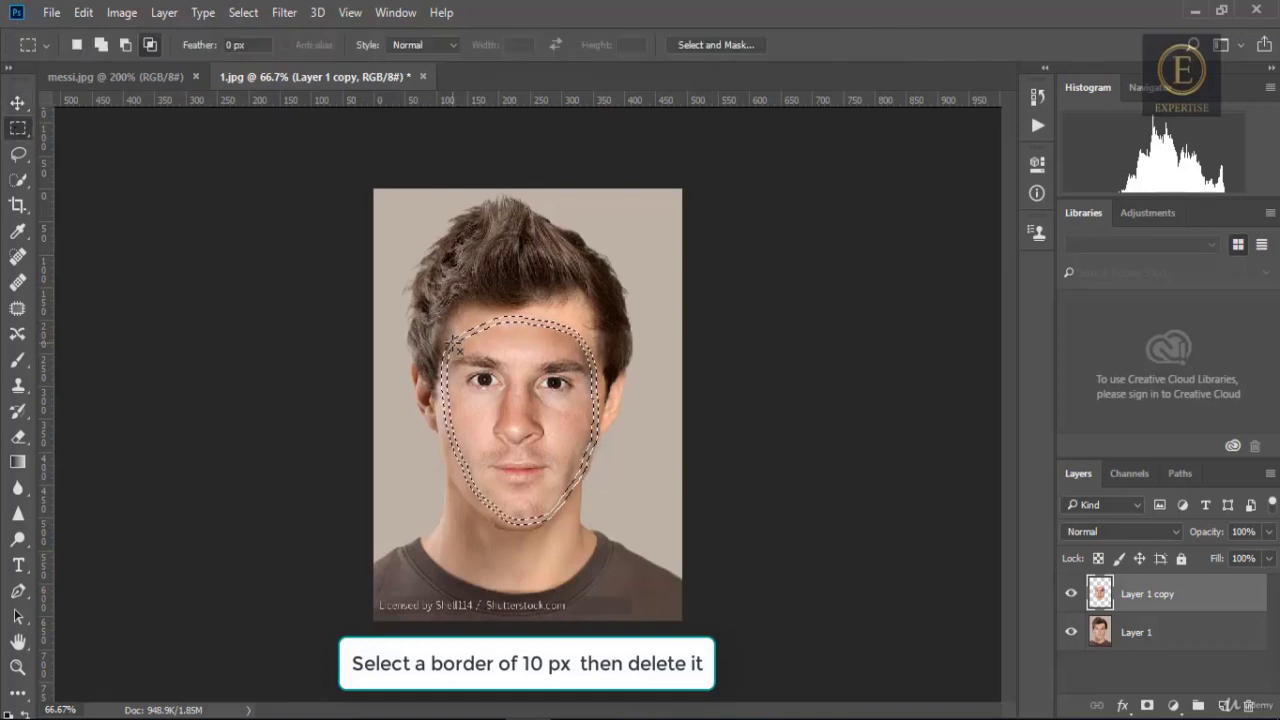
{"action": "key", "text": "Delete"}
{"action": "key", "text": "ctrl+d"}
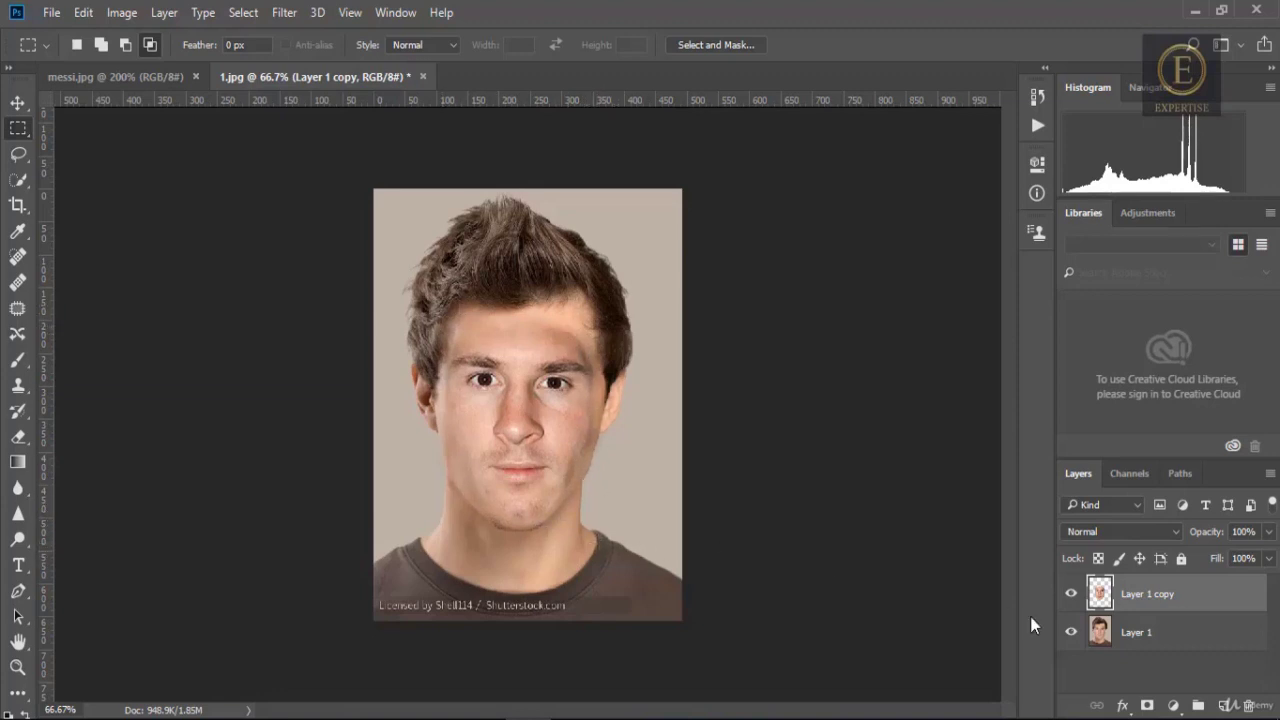
{"action": "left_click", "coordinate": [1152, 634]}
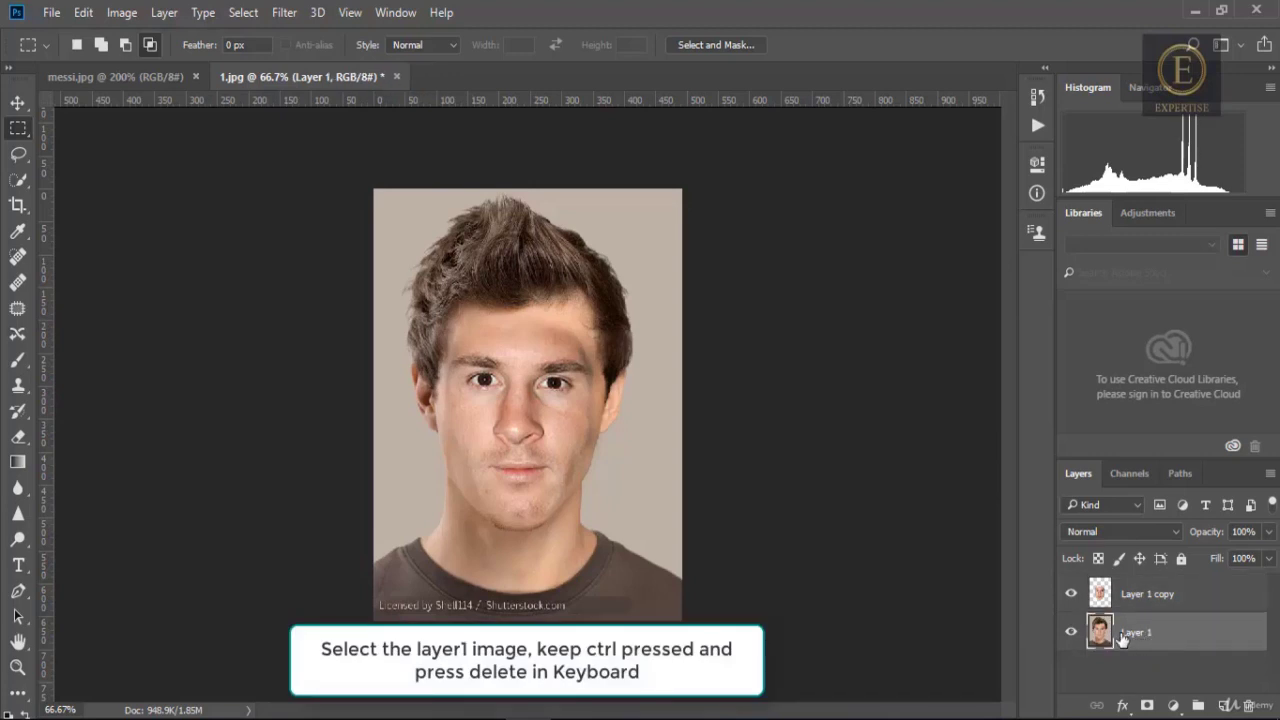
Step: Delete Layer 1 copy's face-shaped area from Layer 1, then select both layers
{"action": "left_click", "coordinate": [1103, 603], "text": "ctrl"}
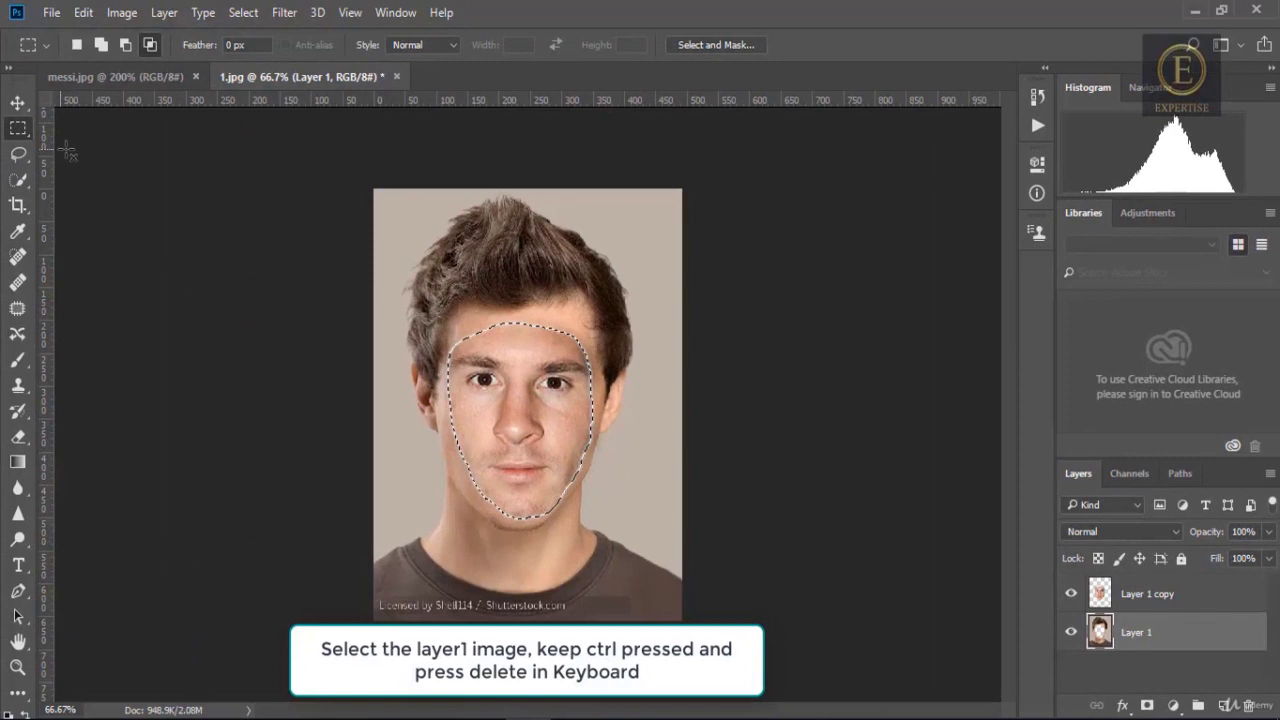
{"action": "key", "text": "Delete"}
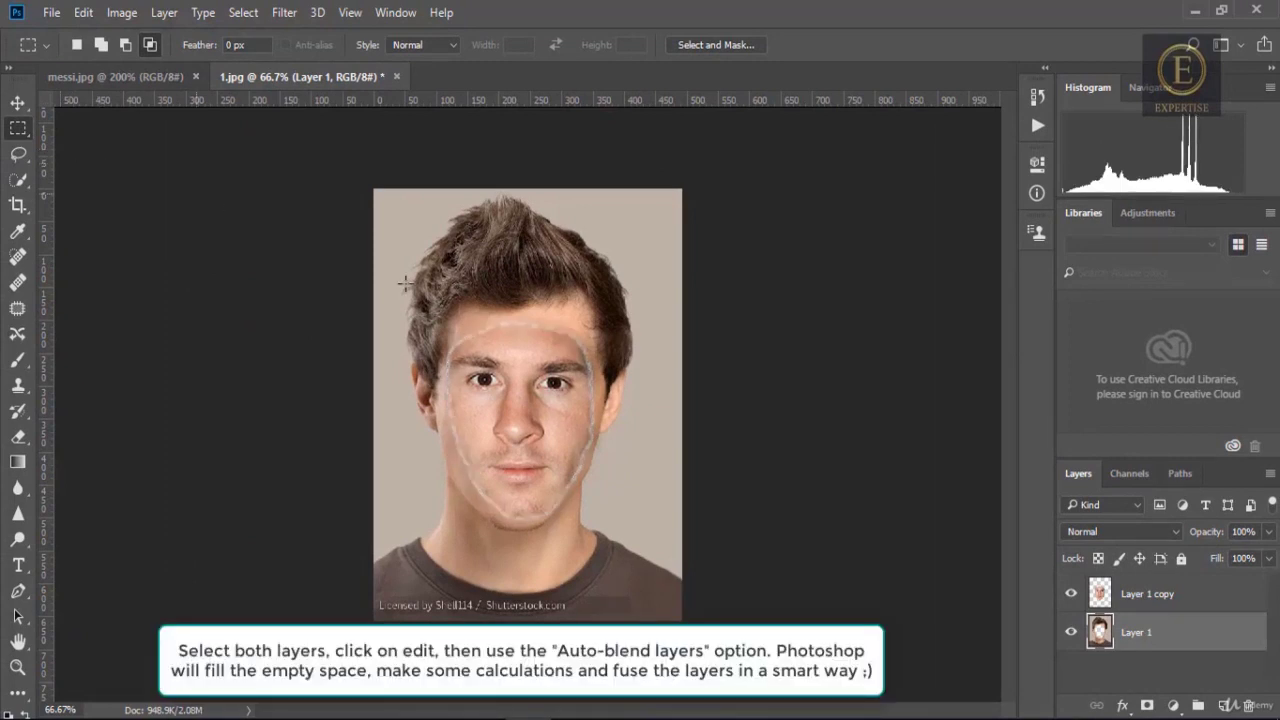
{"action": "left_click", "coordinate": [1140, 595], "text": "shift"}
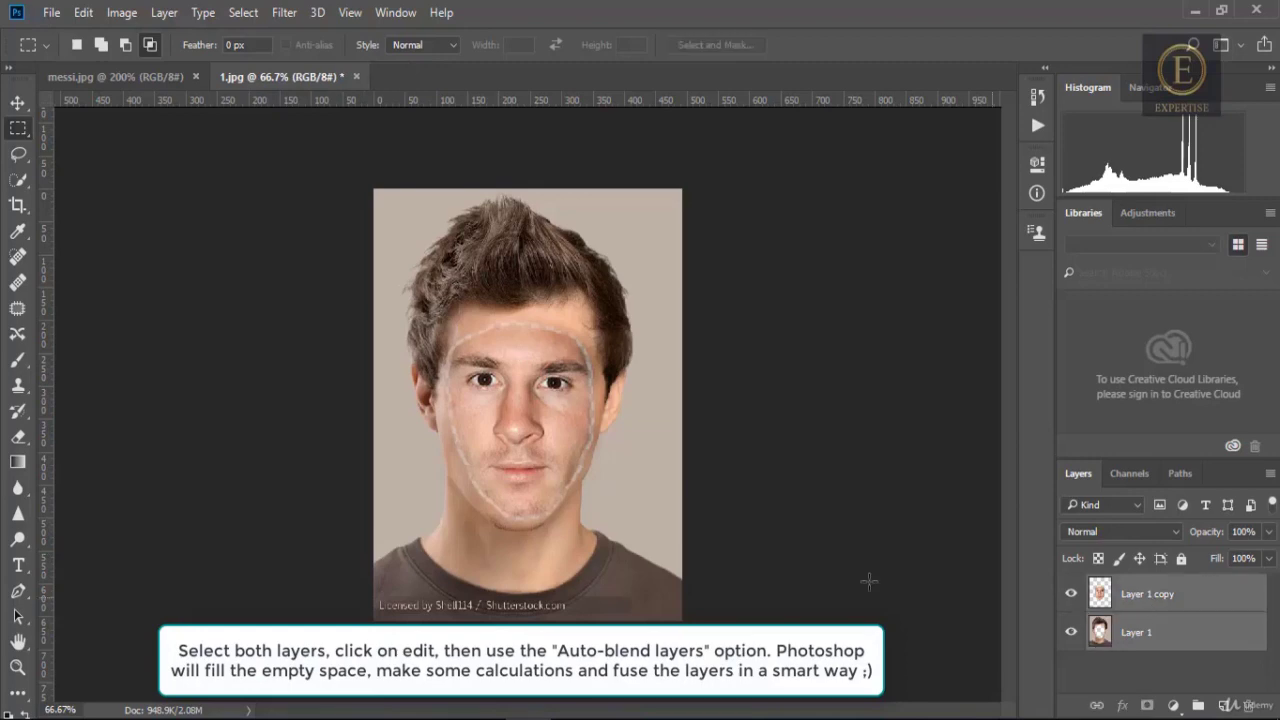
{"action": "left_click", "coordinate": [128, 14]}
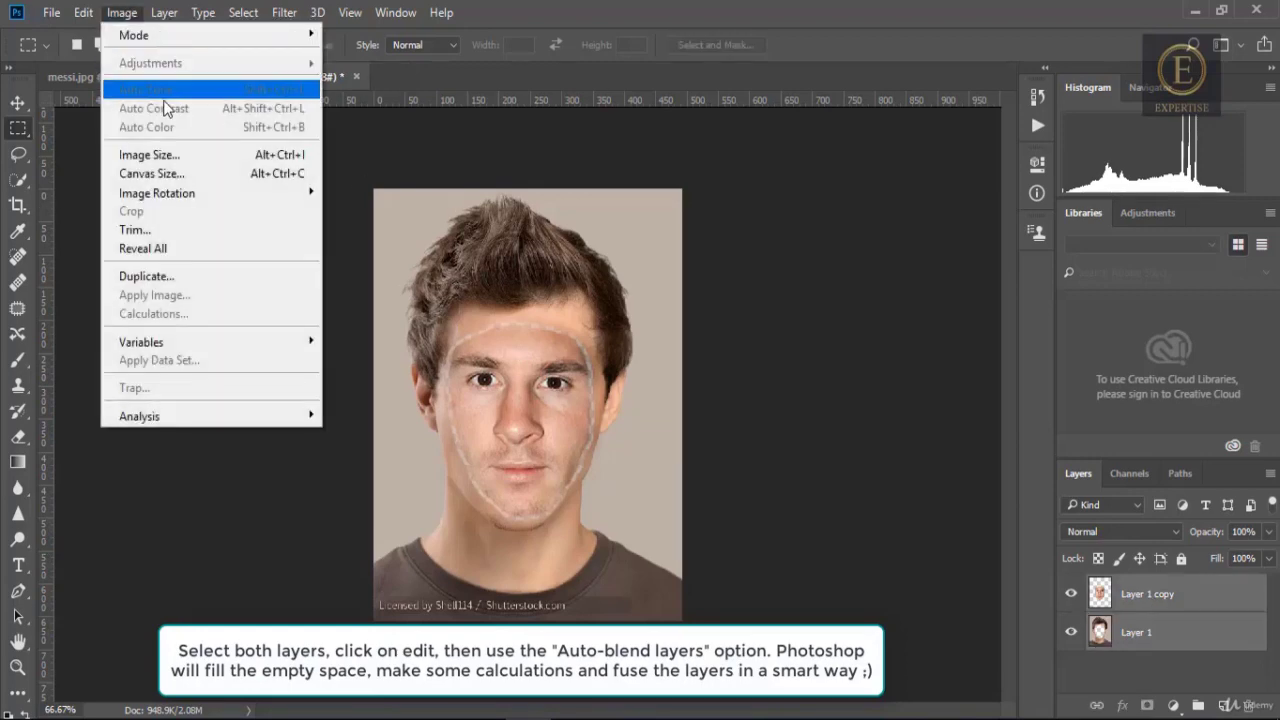
Step: Auto-Blend Layer 1 and Layer 1 copy into a merged layer, deselect, and hide Layer 1 copy
{"action": "mouse_move", "coordinate": [83, 12]}
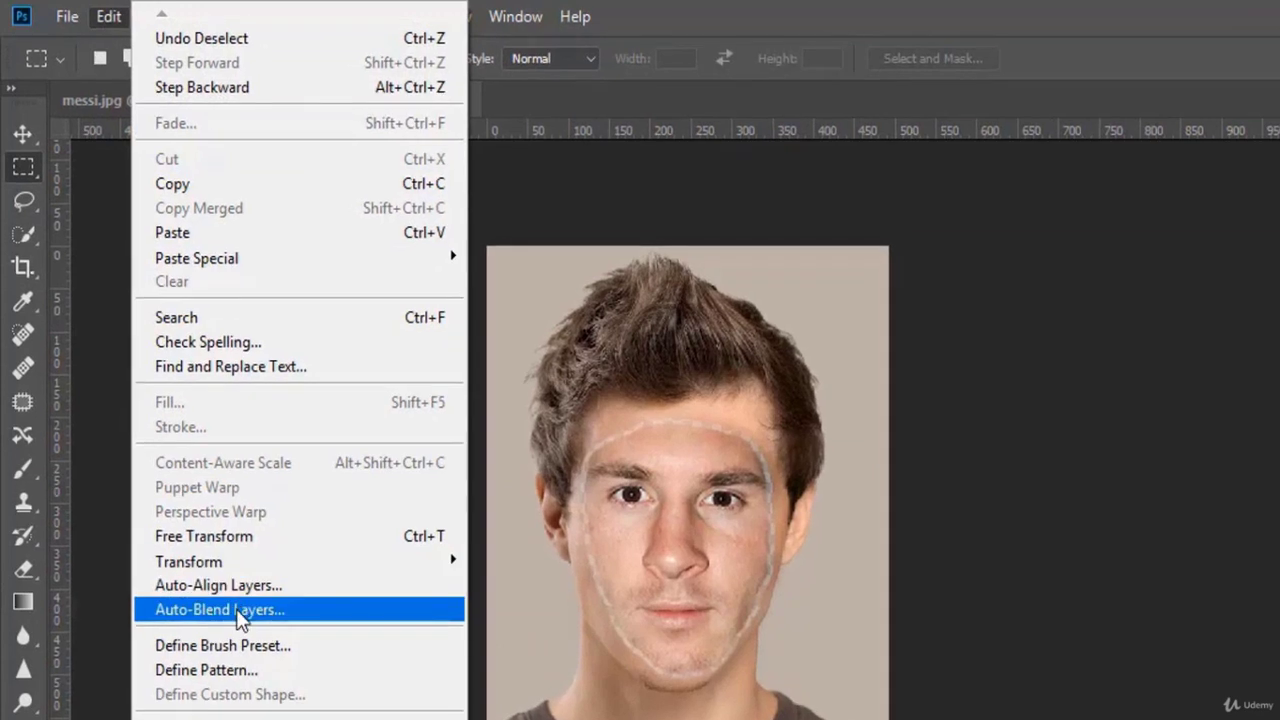
{"action": "left_click", "coordinate": [240, 612]}
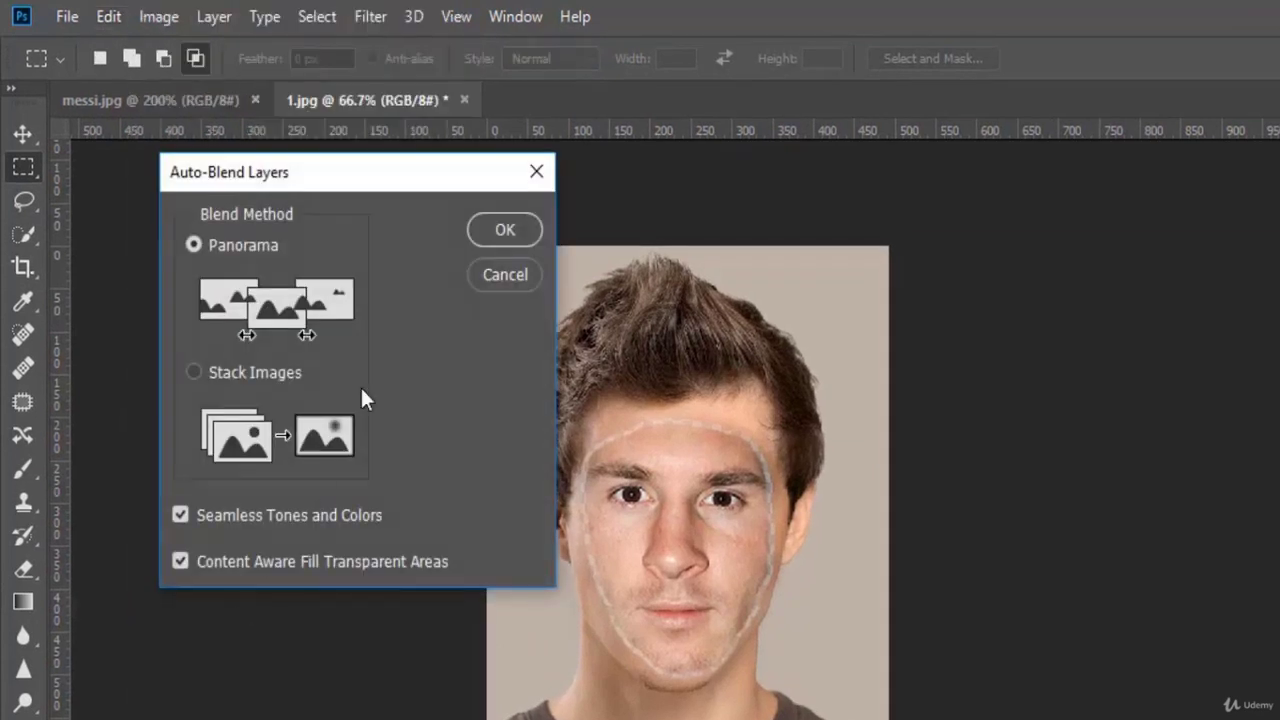
{"action": "left_click", "coordinate": [503, 241]}
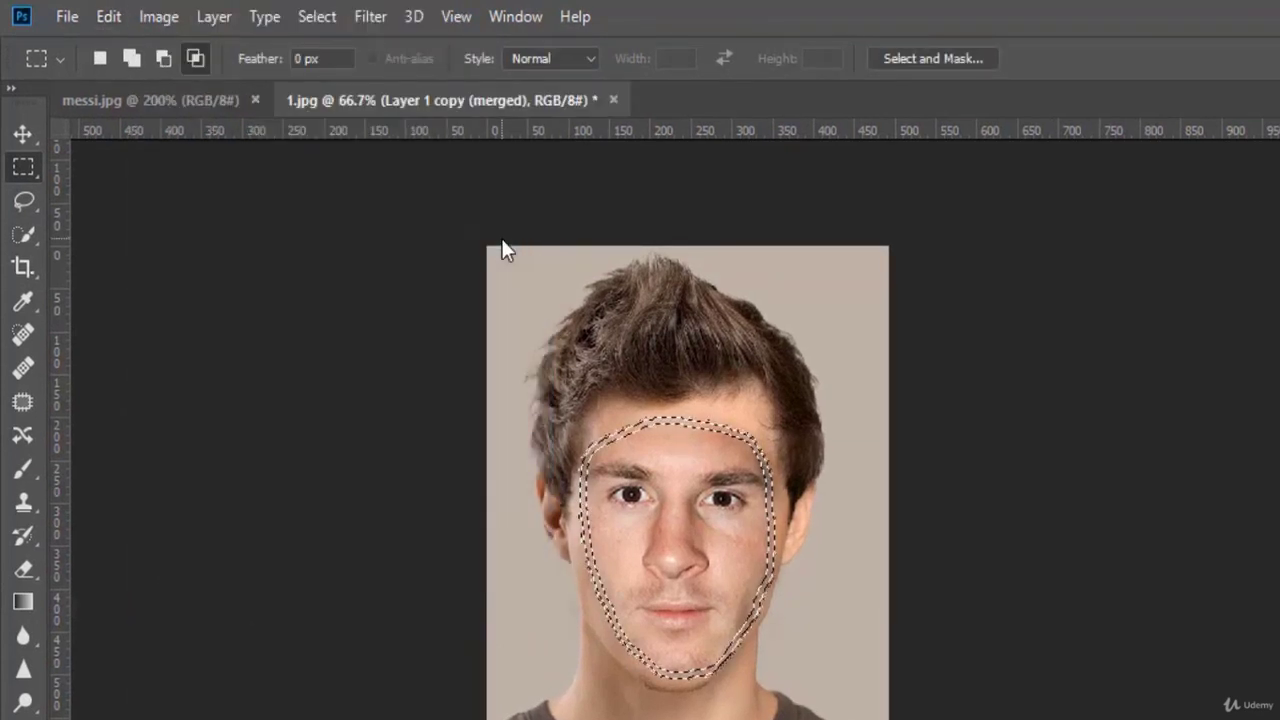
{"action": "key", "text": "ctrl+d"}
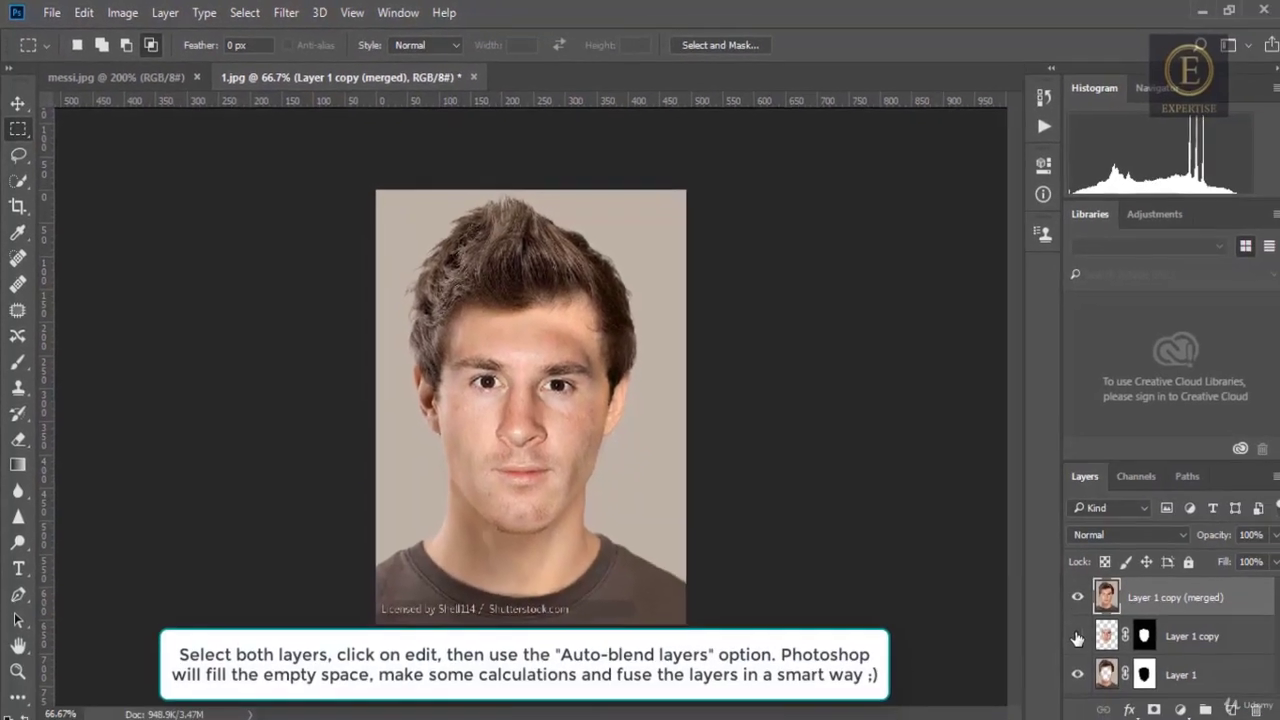
{"action": "left_click", "coordinate": [1077, 636]}
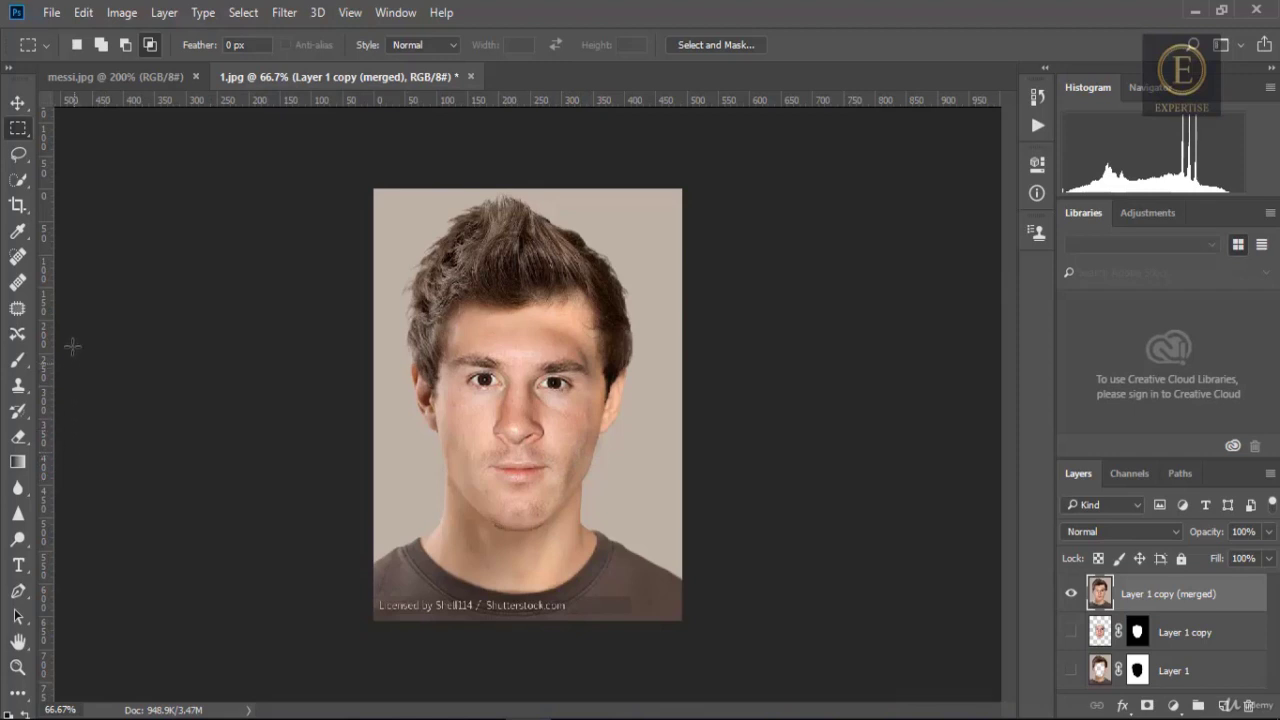
Step: Spot-heal the right cheek seams and two forehead spots at 100% zoom
{"action": "left_click", "coordinate": [18, 256]}
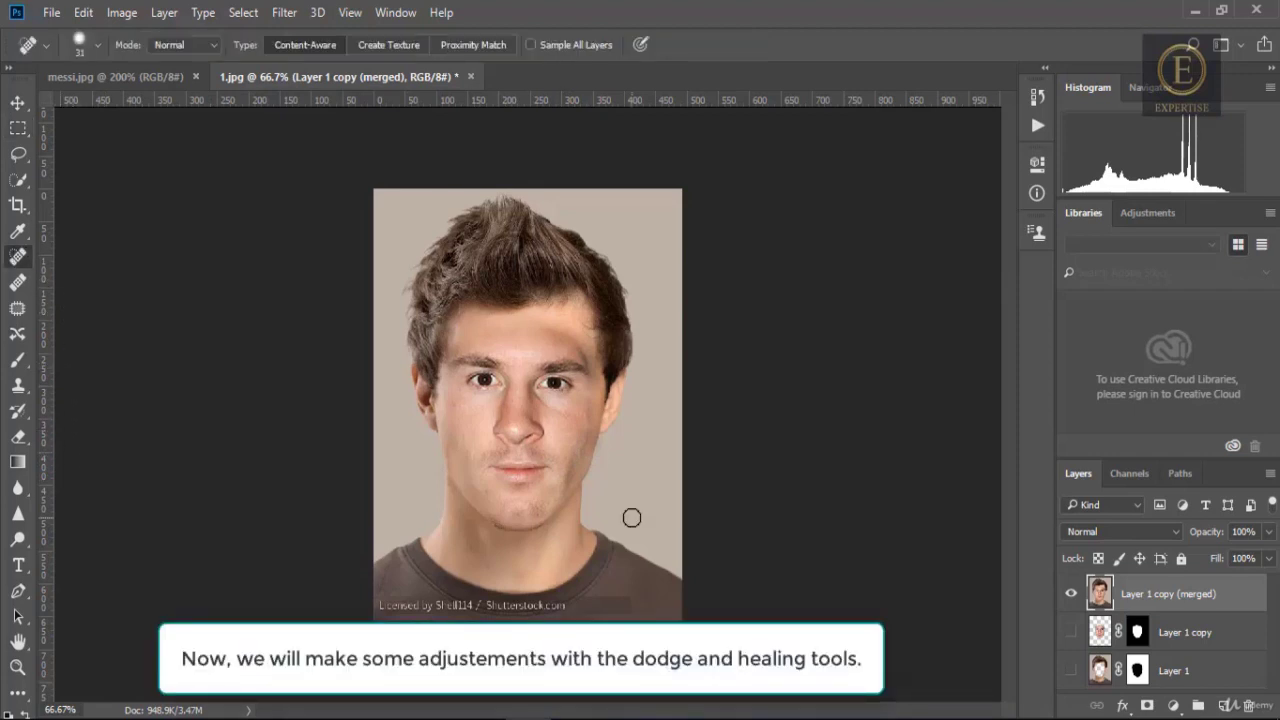
{"action": "key", "text": "ctrl+plus"}
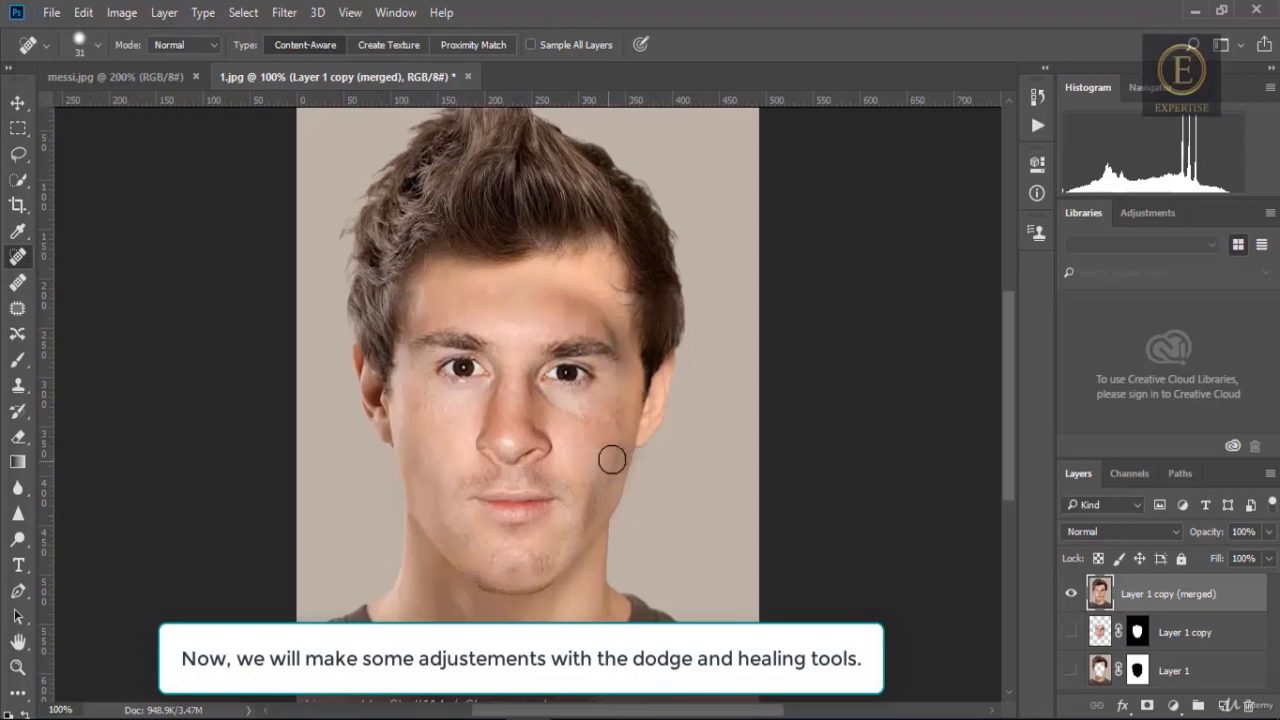
{"action": "mouse_move", "coordinate": [615, 450]}
{"action": "left_mouse_down"}
{"action": "mouse_move", "coordinate": [597, 496]}
{"action": "mouse_move", "coordinate": [606, 458]}
{"action": "left_mouse_up"}
{"action": "left_click", "coordinate": [557, 295]}
{"action": "left_click", "coordinate": [592, 303]}
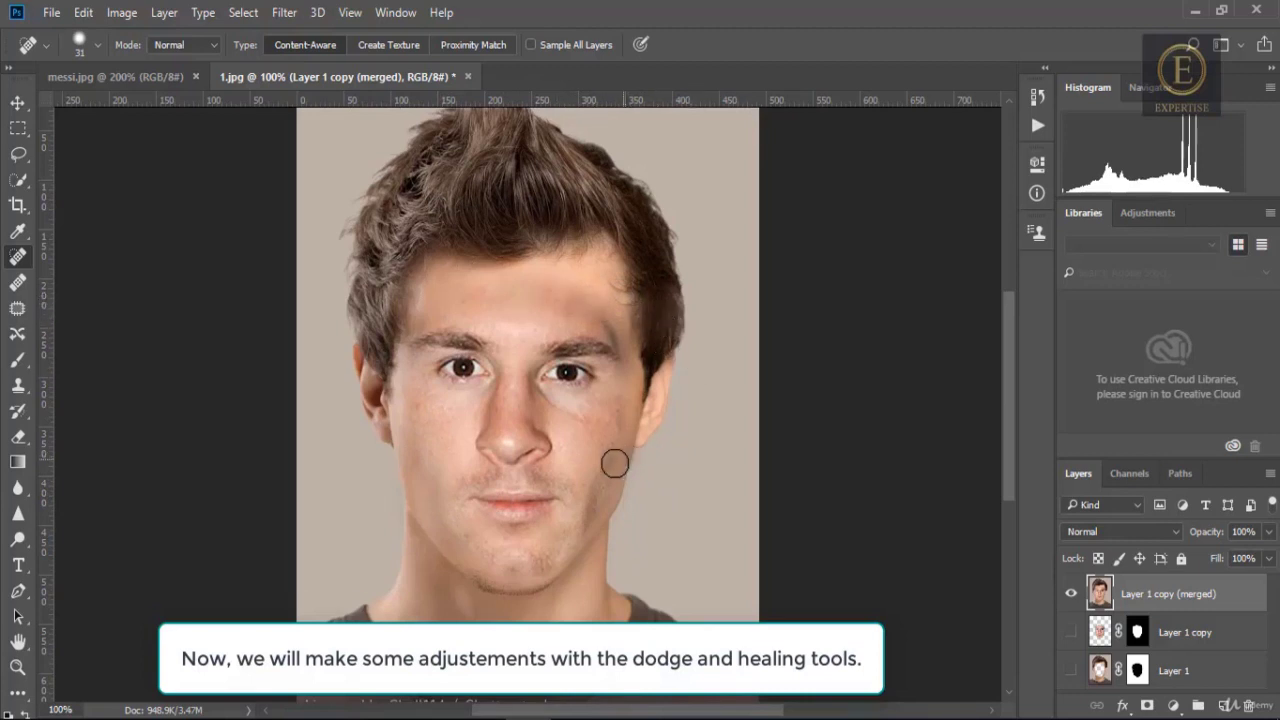
{"action": "left_click", "coordinate": [622, 434]}
{"action": "left_click_drag", "start_coordinate": [606, 450], "coordinate": [600, 472]}
{"action": "left_click_drag", "start_coordinate": [588, 522], "coordinate": [610, 458]}
Step: Heal the seam above the right eyebrow and spots across the forehead, then zoom to 66.7%
{"action": "left_click_drag", "start_coordinate": [613, 333], "coordinate": [571, 299]}
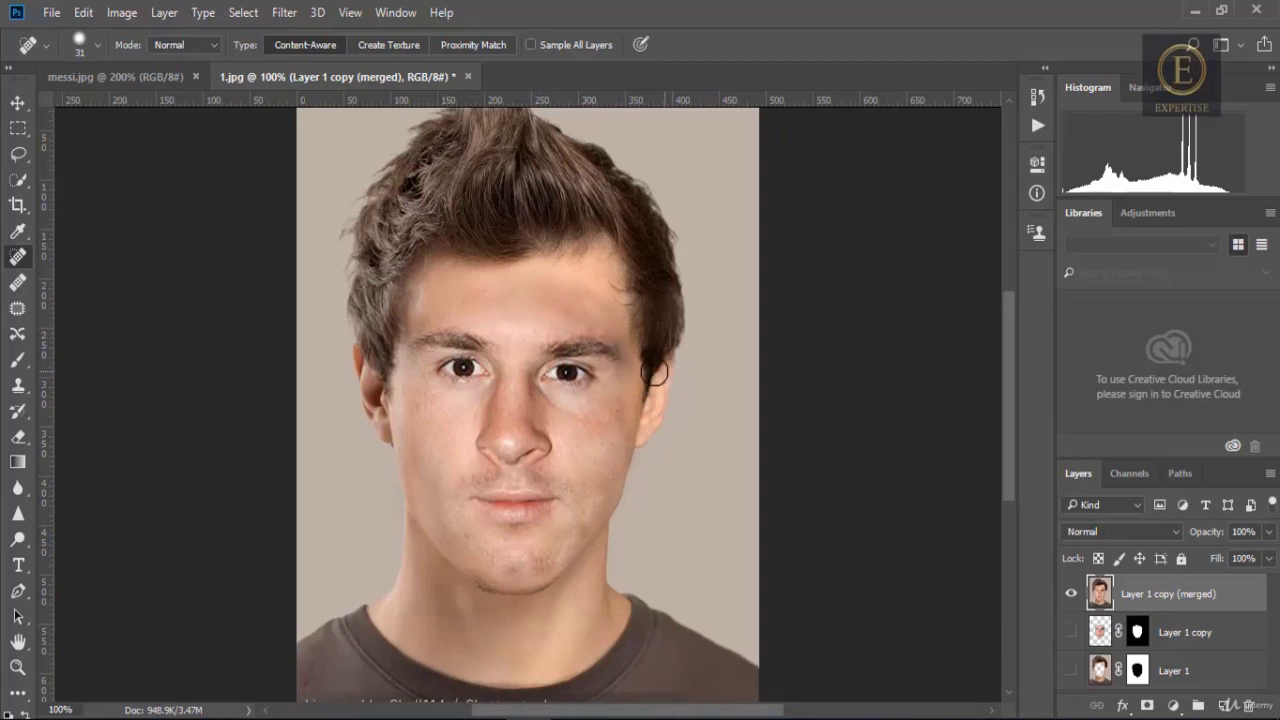
{"action": "left_click", "coordinate": [622, 350]}
{"action": "left_click", "coordinate": [583, 297]}
{"action": "left_click", "coordinate": [545, 296]}
{"action": "left_click", "coordinate": [532, 290]}
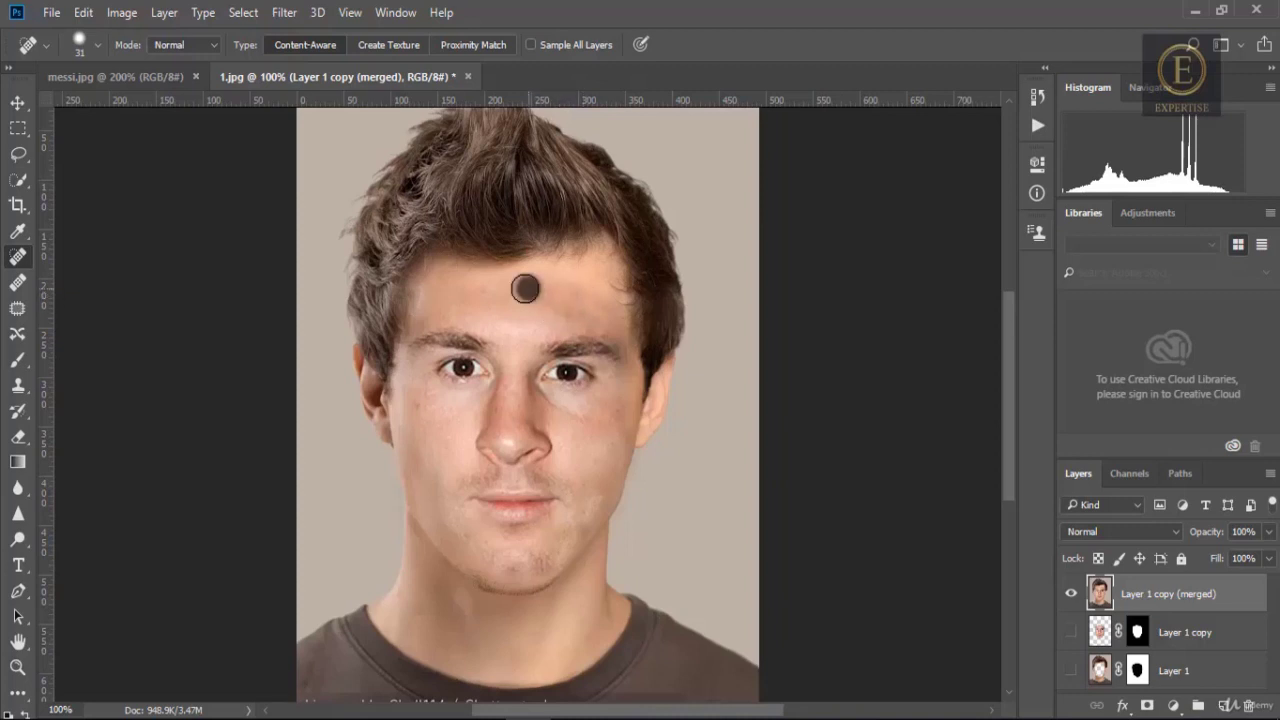
{"action": "left_click", "coordinate": [491, 290]}
{"action": "left_click_drag", "start_coordinate": [480, 293], "coordinate": [427, 312]}
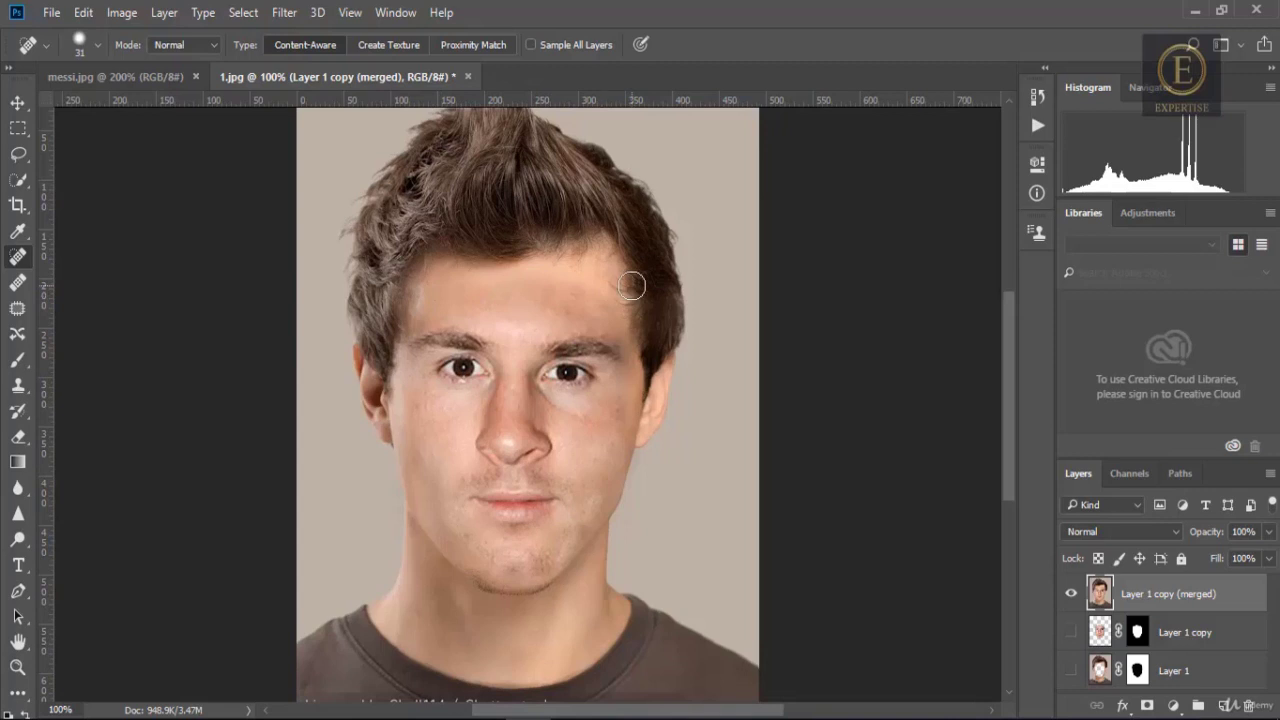
{"action": "key", "text": "ctrl+minus"}
{"action": "key", "text": "ctrl+minus"}
{"action": "key", "text": "ctrl+plus"}
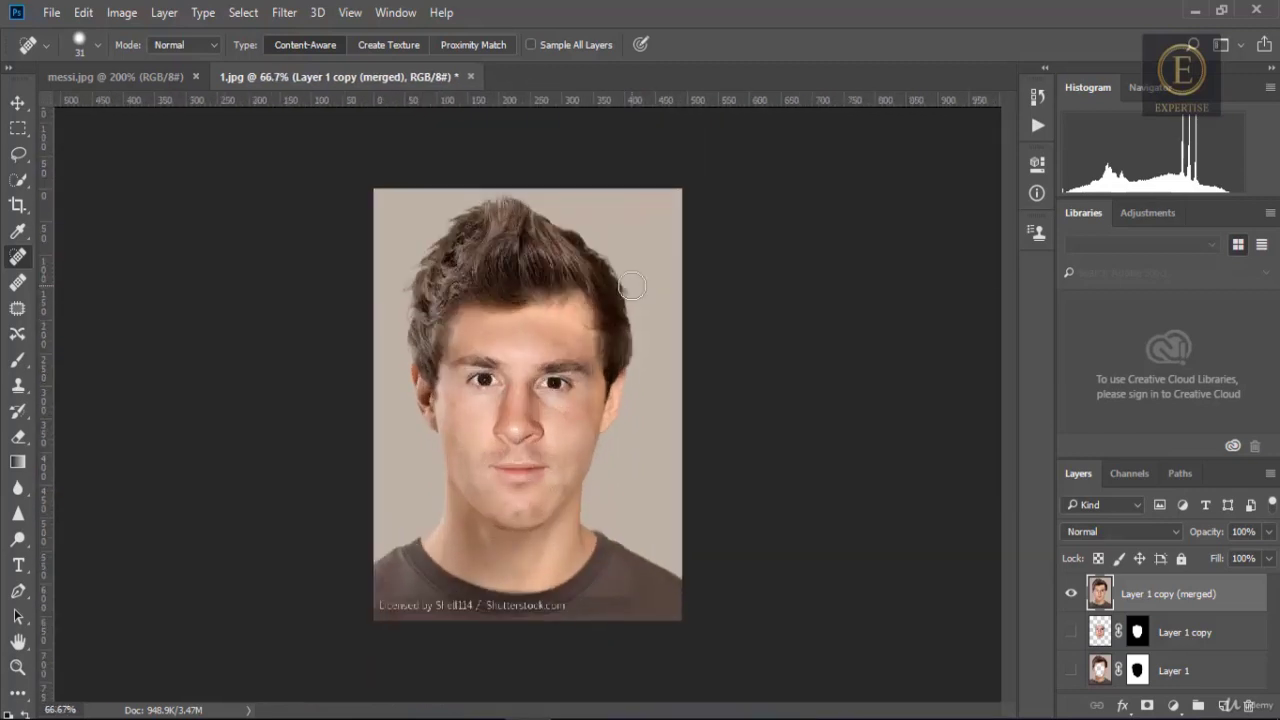